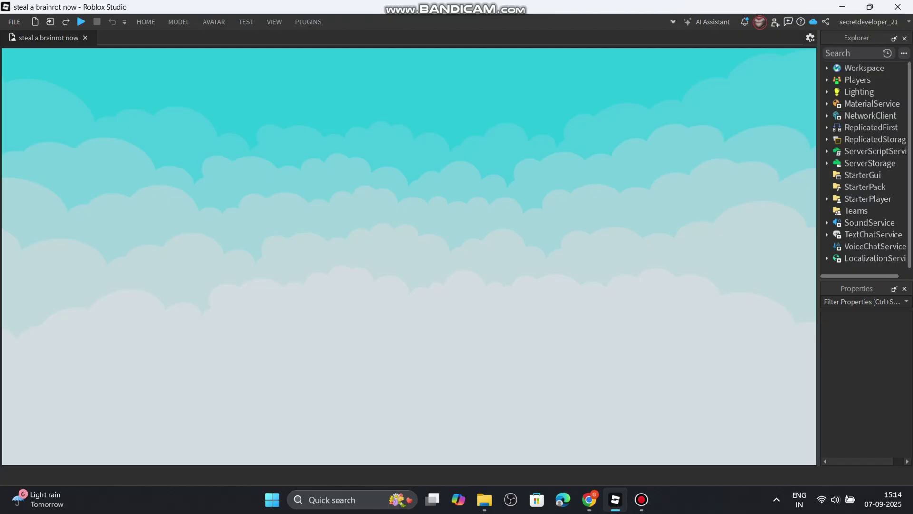
Step: Enable Studio access to API services, third party sales and third party teleports in the game's security settings, and save them
right_drag(409, 257, 340, 272)
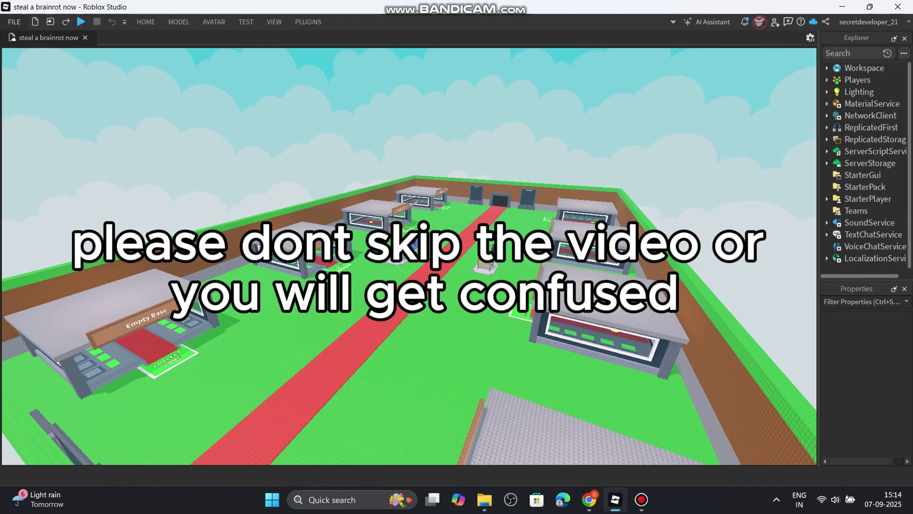
click(14, 22)
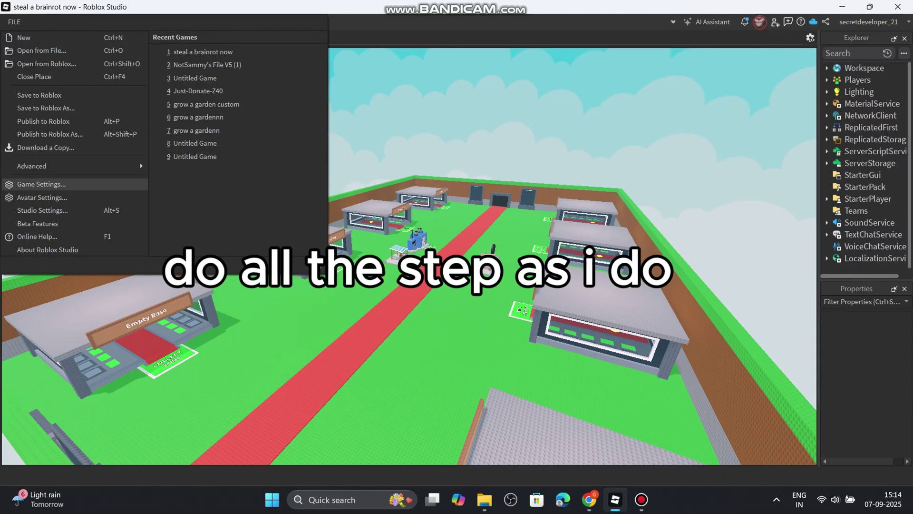
click(42, 184)
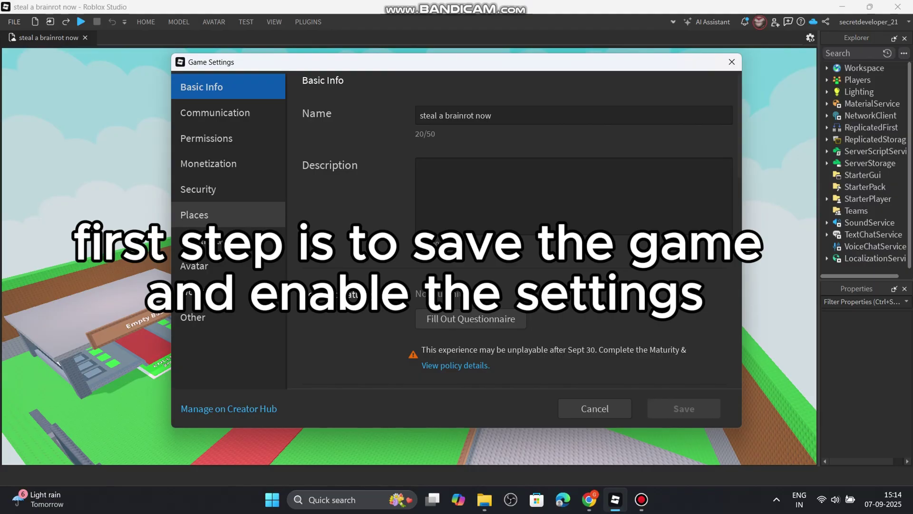
click(228, 189)
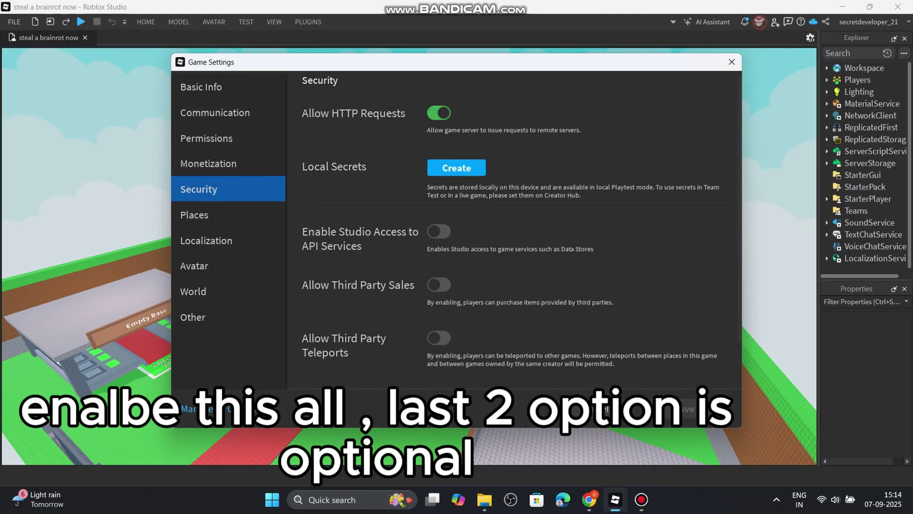
click(438, 231)
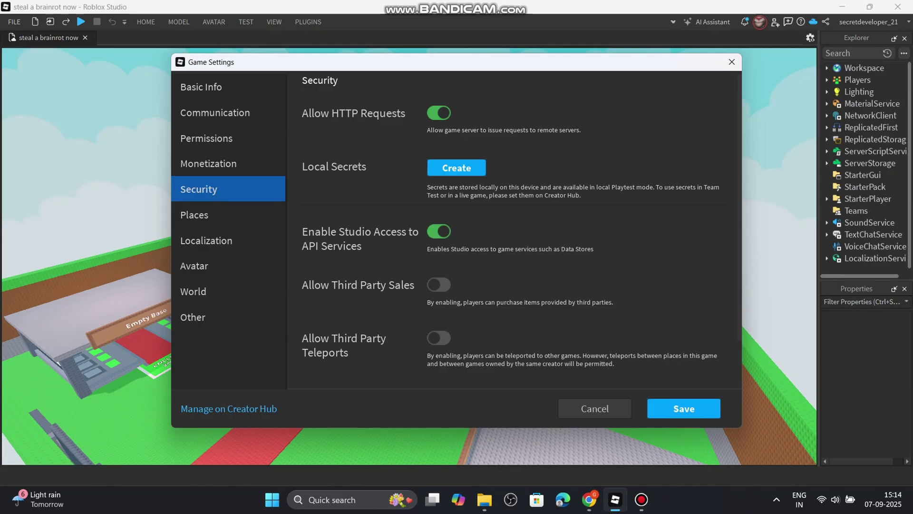
click(439, 284)
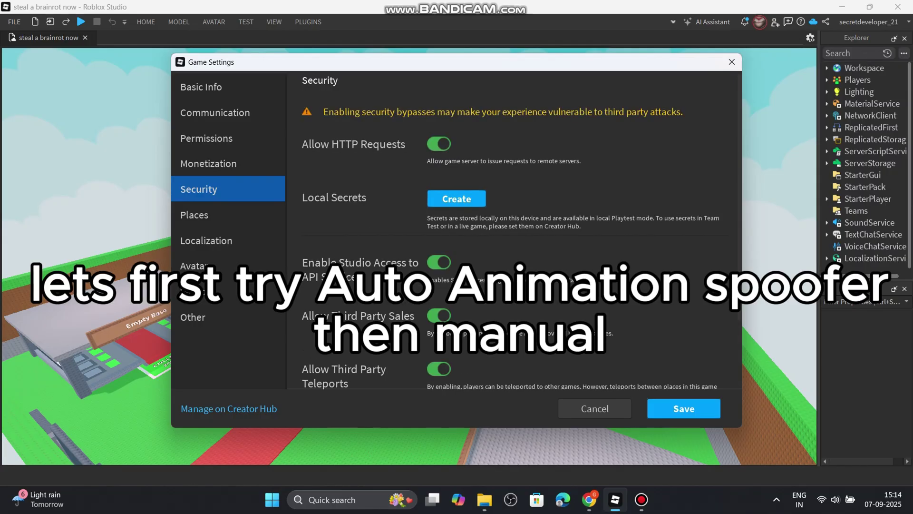
click(684, 409)
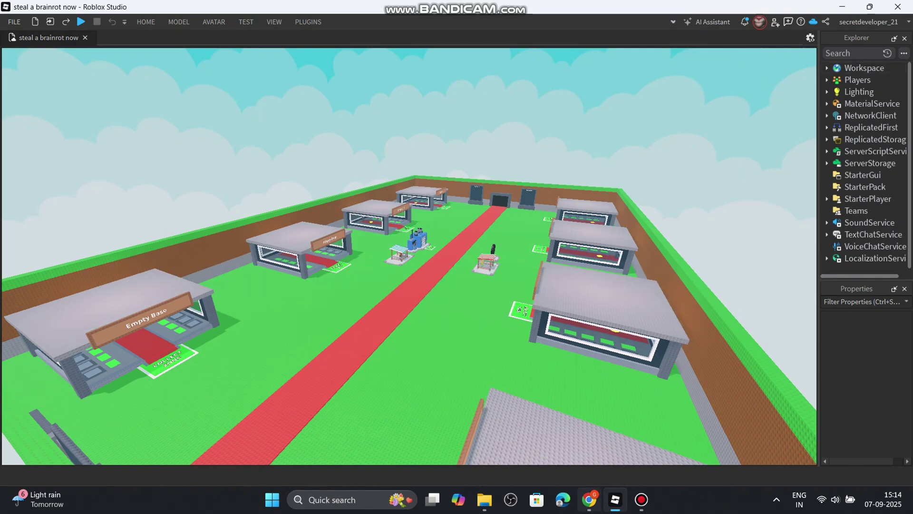
Step: Switch to Chrome and bring up the Discord page
click(590, 499)
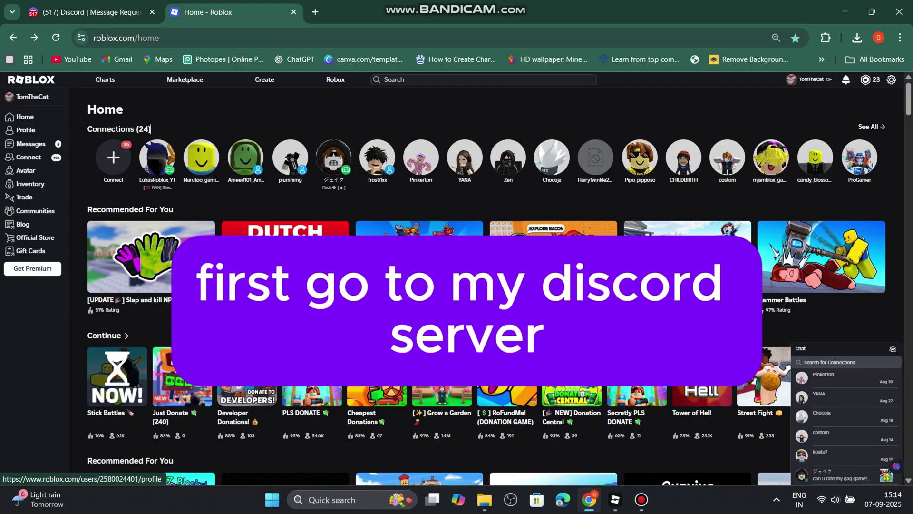
key(ctrl+1)
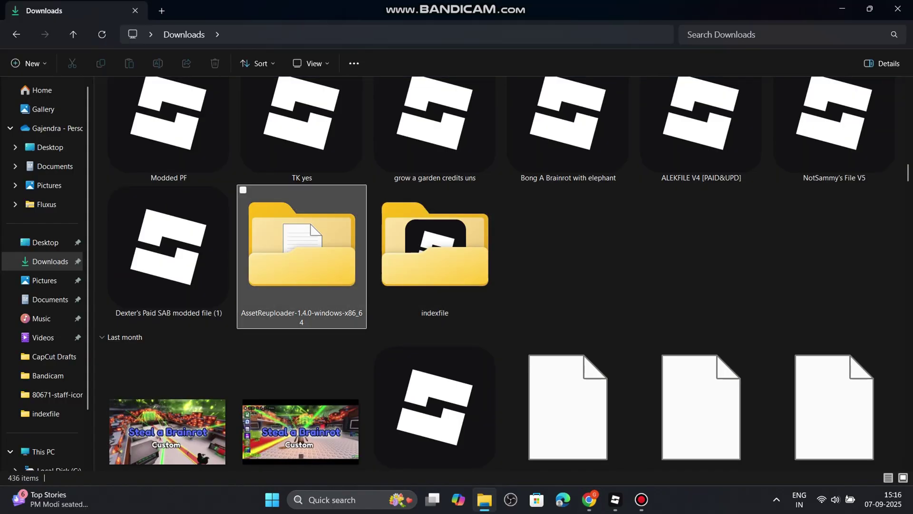
Step: Delete the cookie file from the AssetReuploader-1.4.0-windows-x86_64 folder in Downloads and launch the AssetReuploader application
double_click(302, 247)
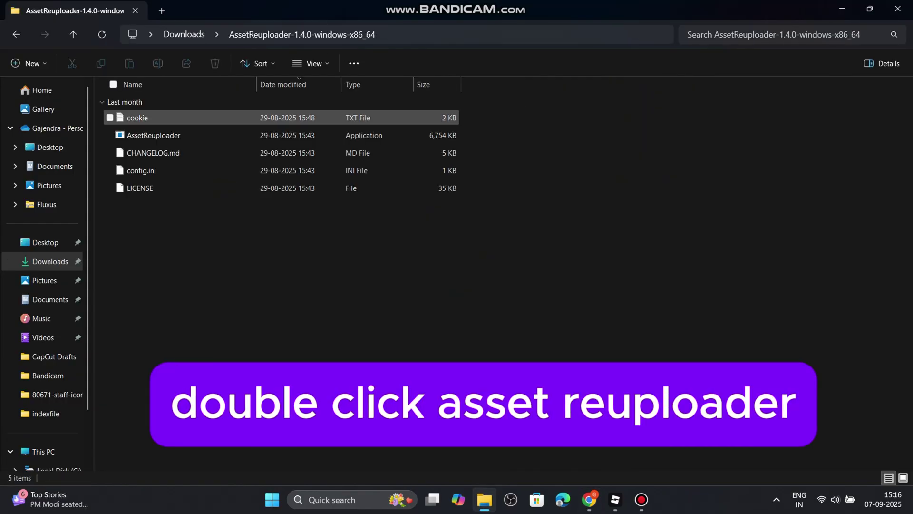
click(190, 117)
key(Delete)
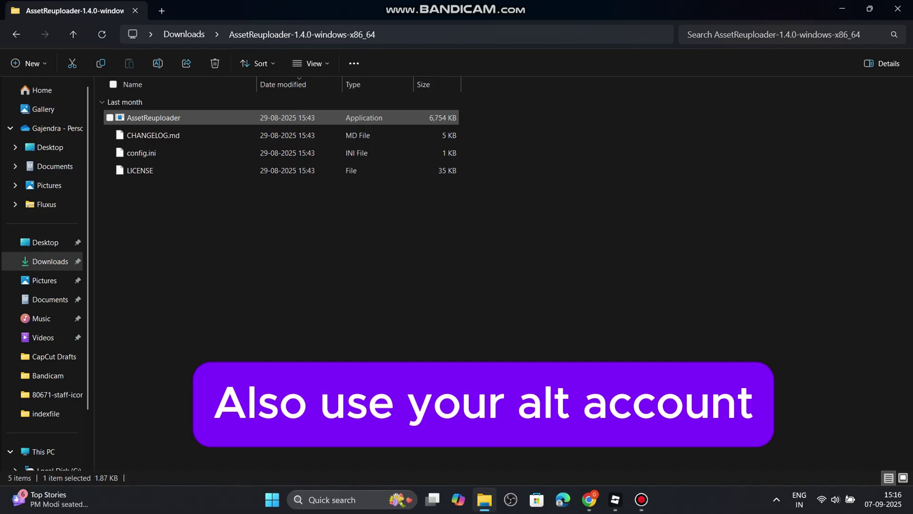
double_click(143, 117)
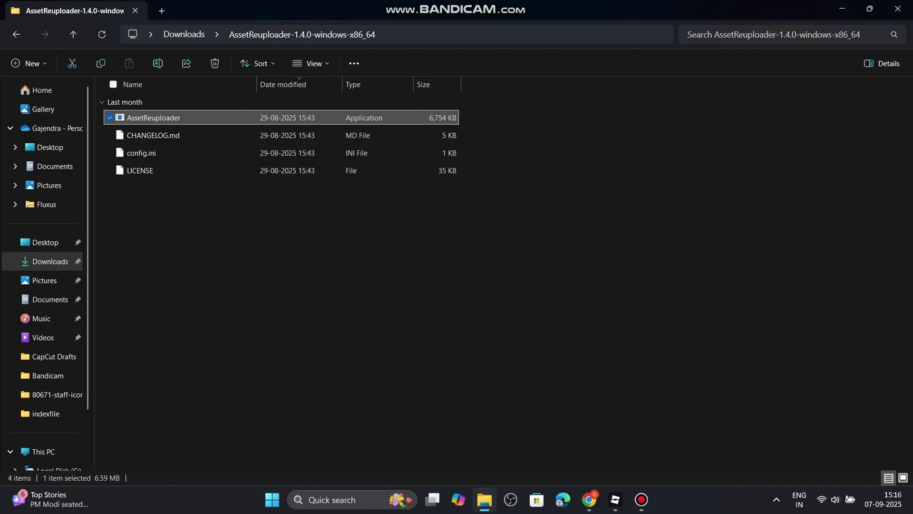
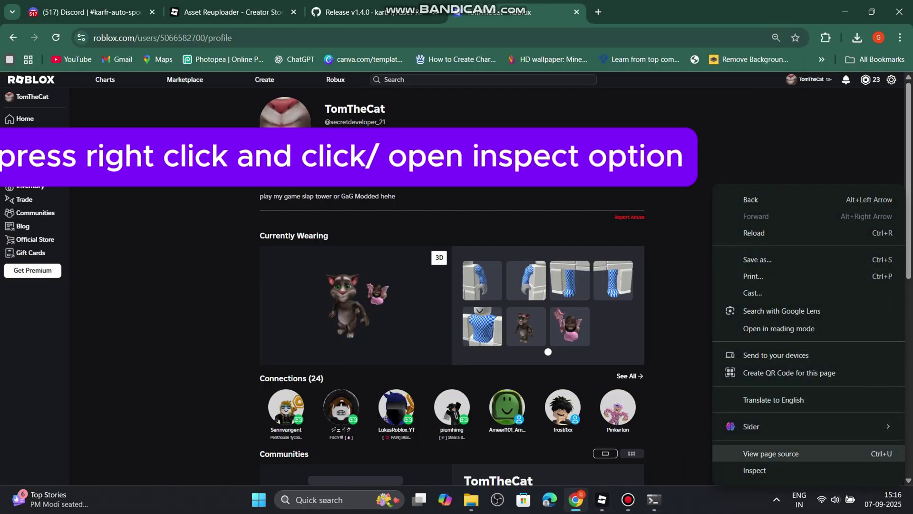
Step: Inspect the Roblox profile page and show the Application data in the developer tools
click(755, 469)
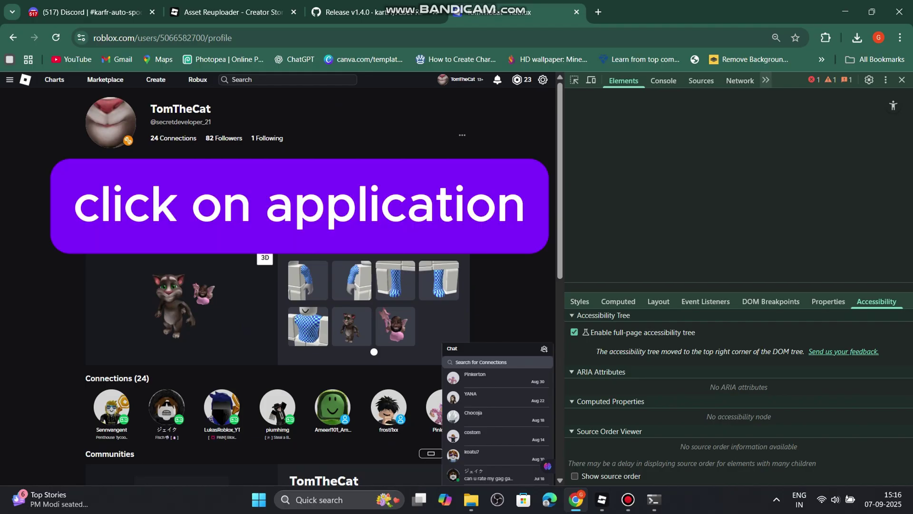
click(766, 80)
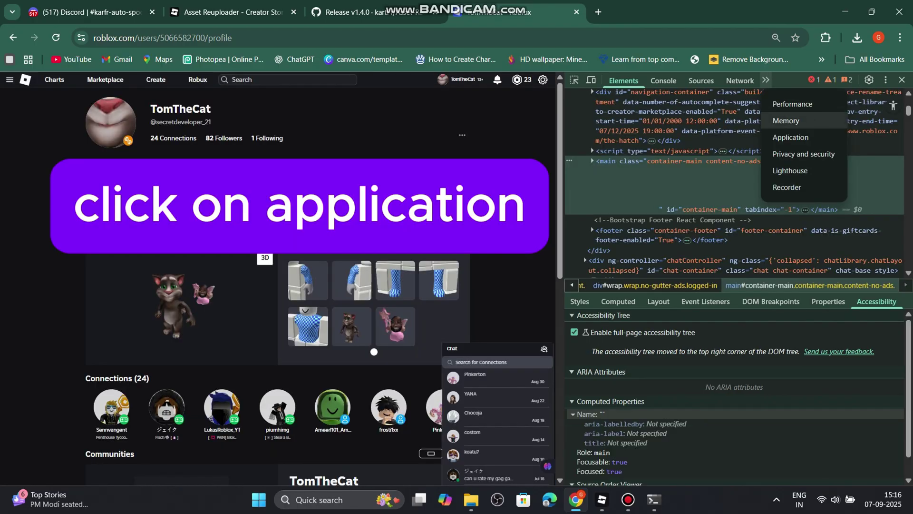
click(790, 138)
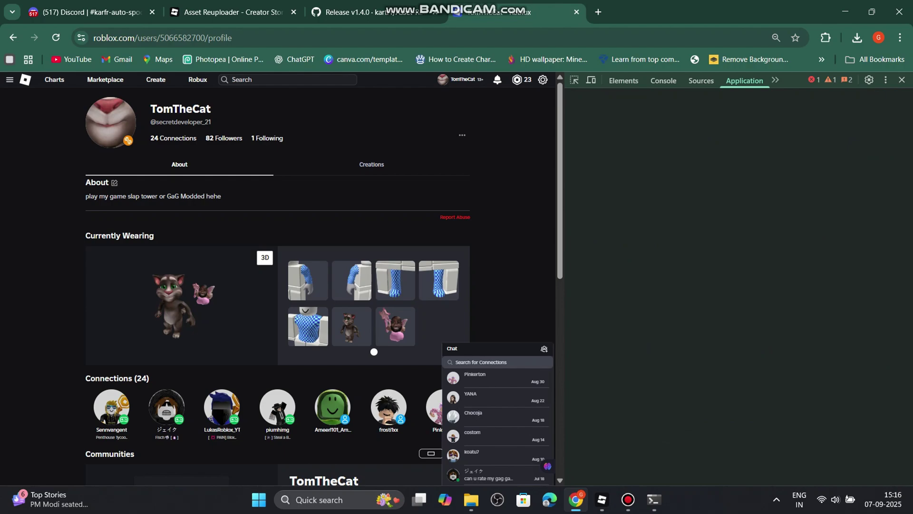
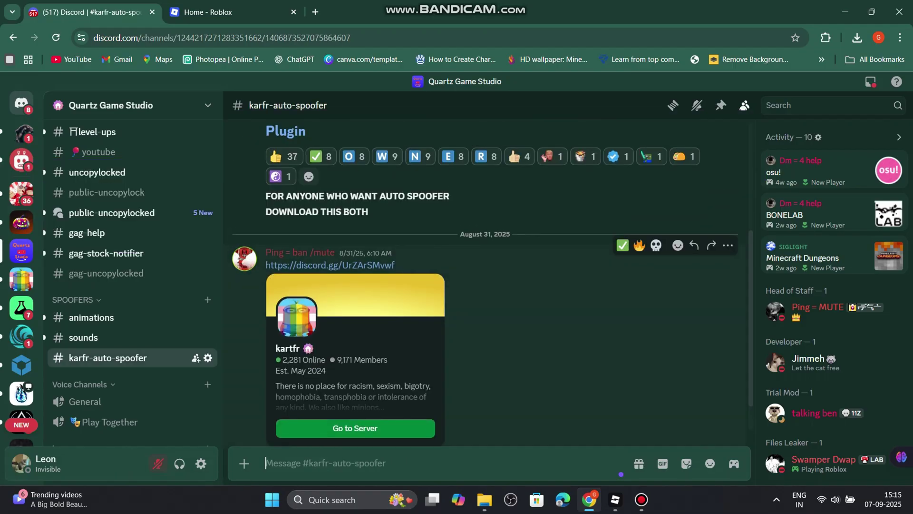
Step: Open the Github link from the karfr-auto-spoofer channel and look through the v1.4.0 release assets for the Windows zip
scroll(215, 292, up, 4)
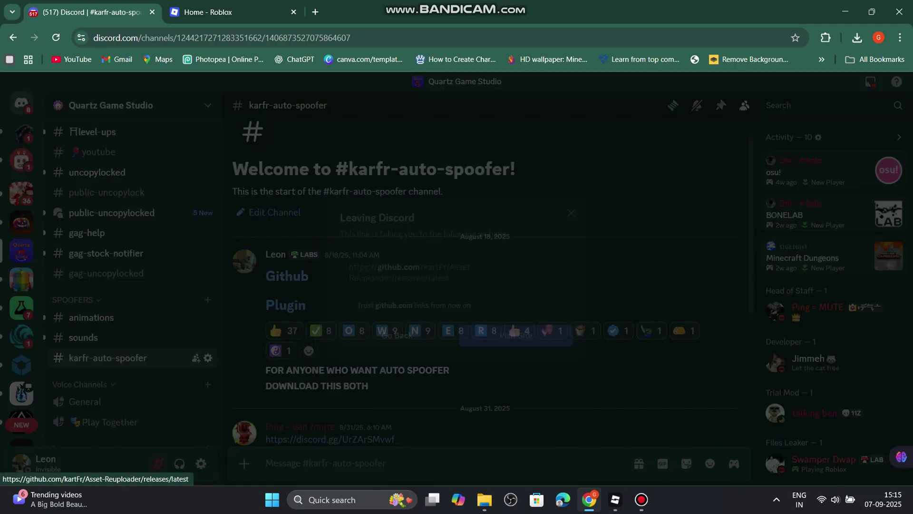
click(286, 276)
click(521, 340)
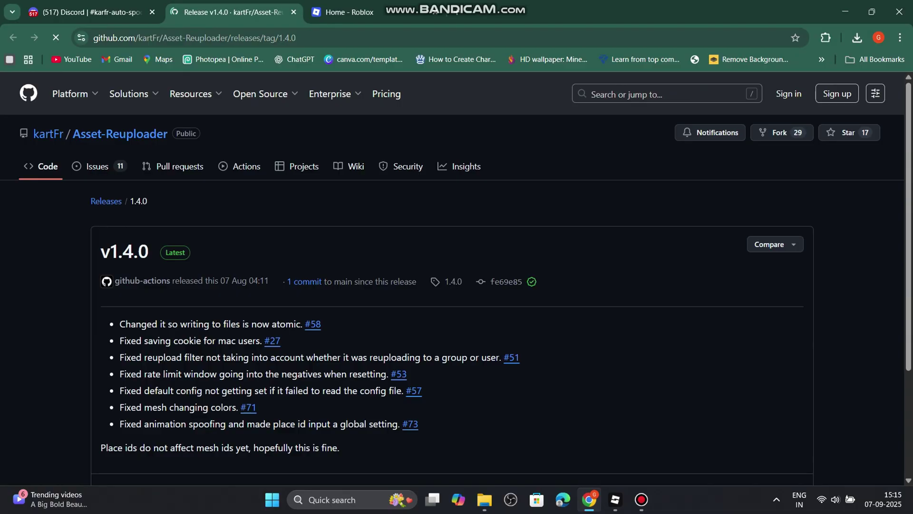
scroll(452, 276, down, 3)
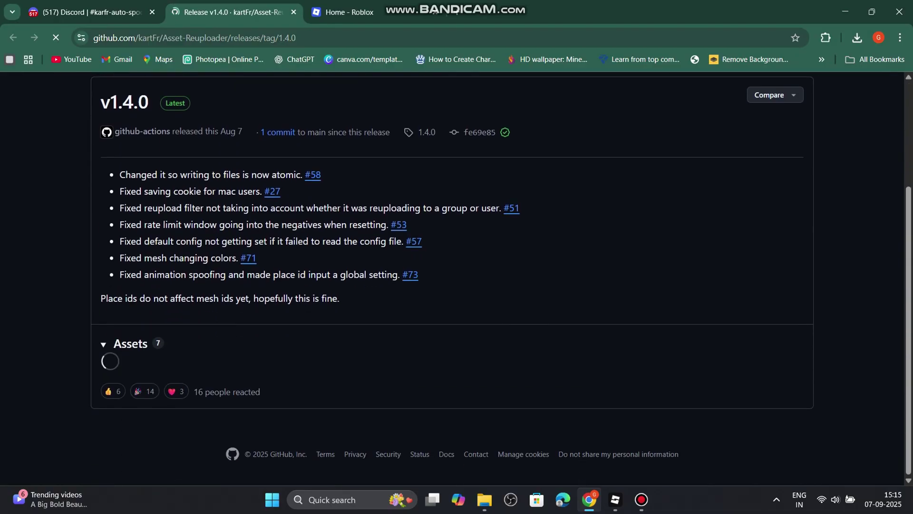
scroll(452, 333, down, 3)
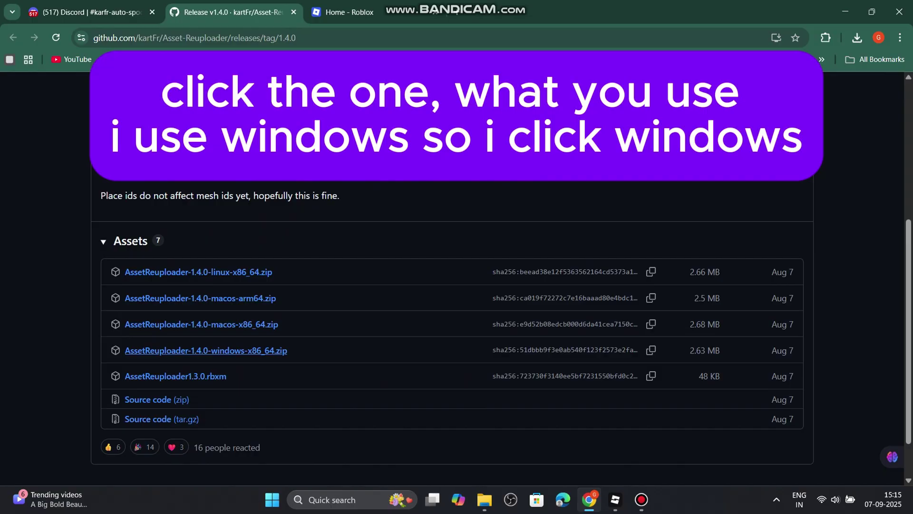
scroll(206, 300, down, 1)
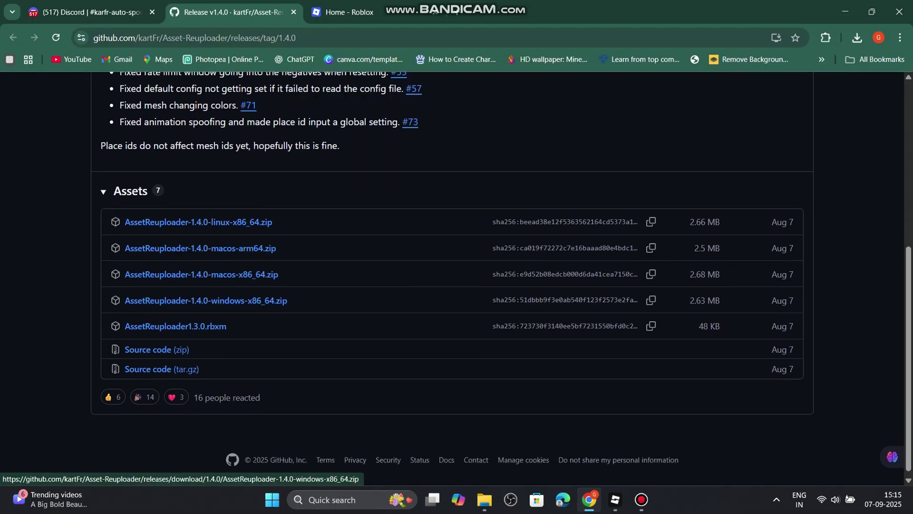
scroll(206, 300, up, 3)
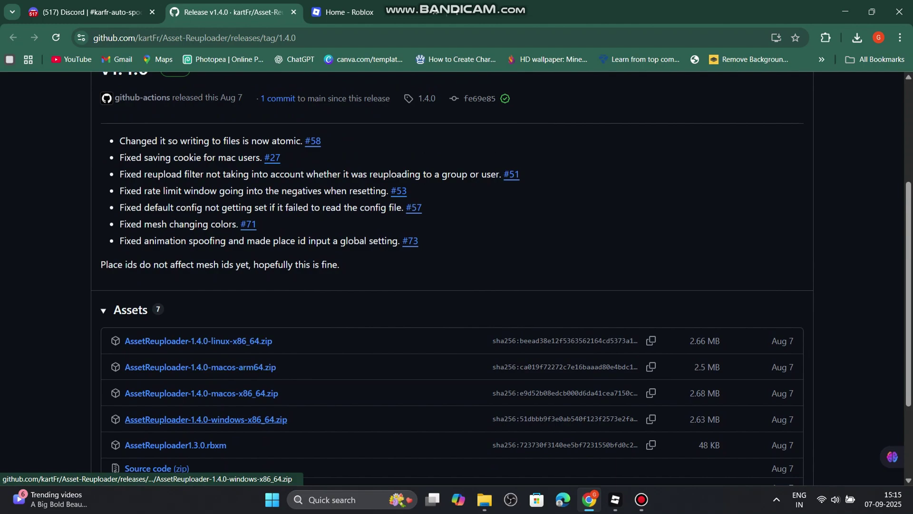
Step: Return to the karfr-auto-spoofer channel on Discord and open the Plugin link
click(91, 13)
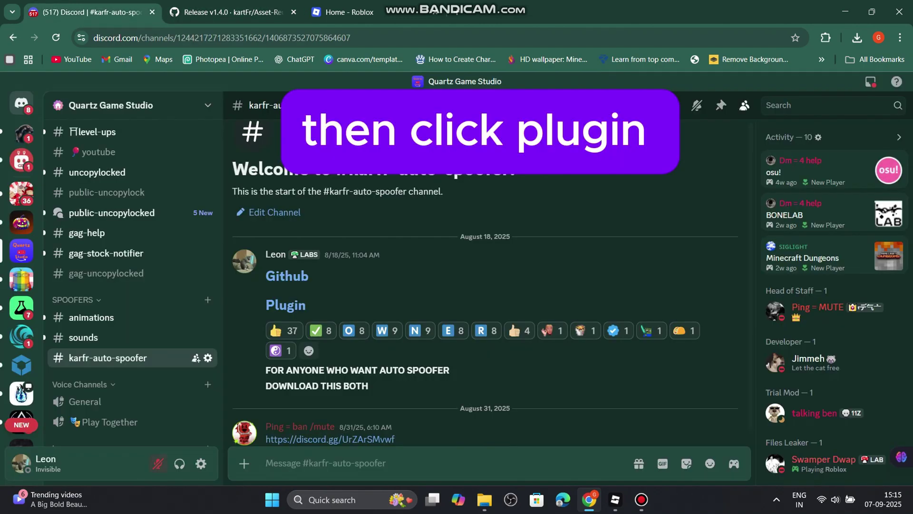
click(285, 305)
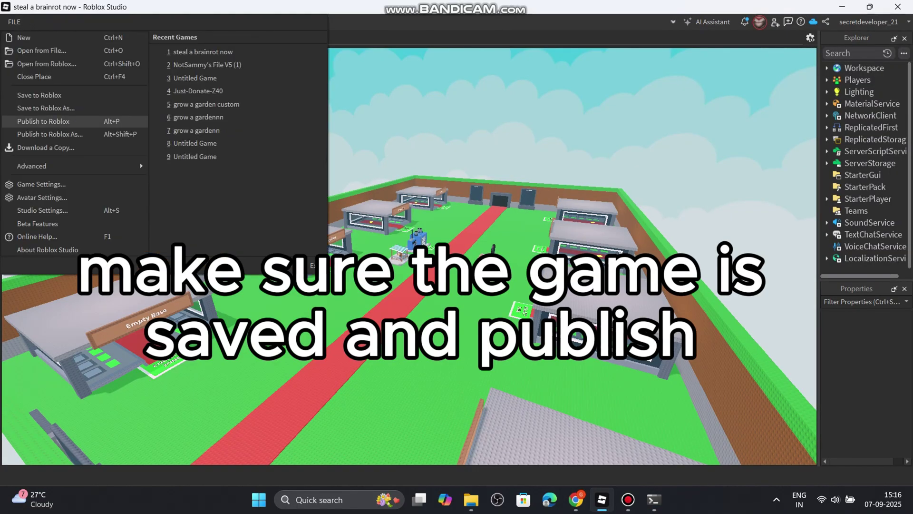
Step: Publish the game to Roblox and bring up the AssetReuploader console window
click(57, 122)
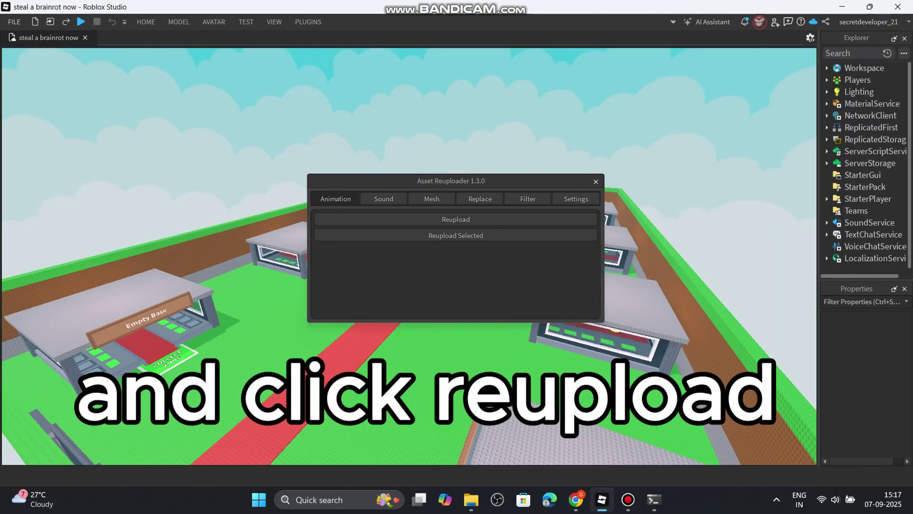
click(654, 499)
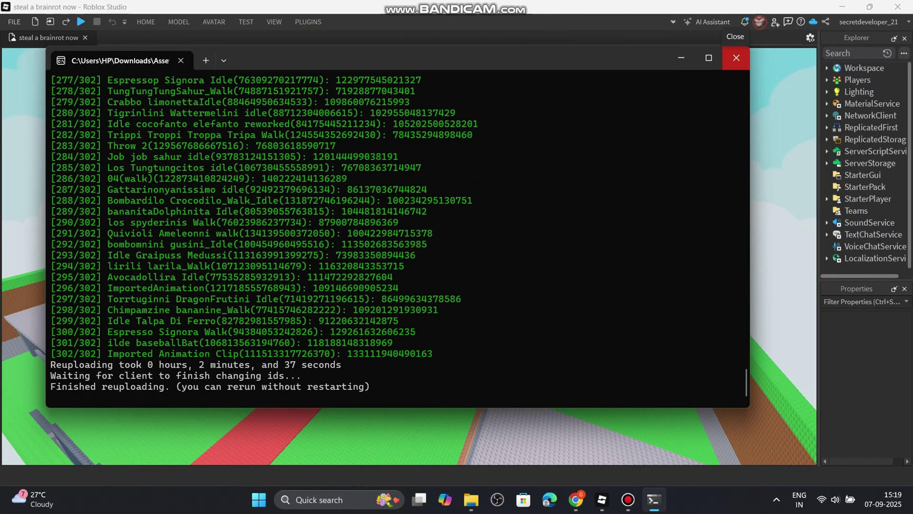
Step: Close the AssetReuploader console and the Asset Reuploader 1.3.0 plugin window
click(737, 58)
click(455, 283)
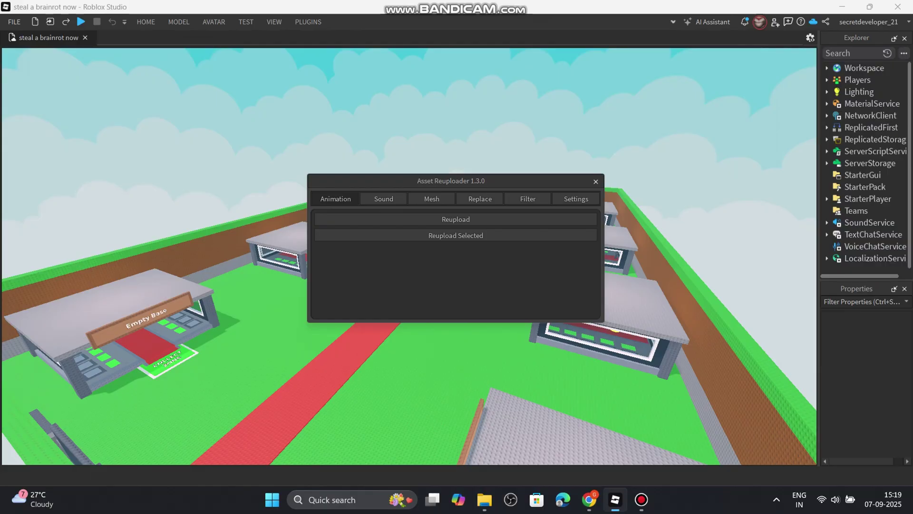
click(595, 182)
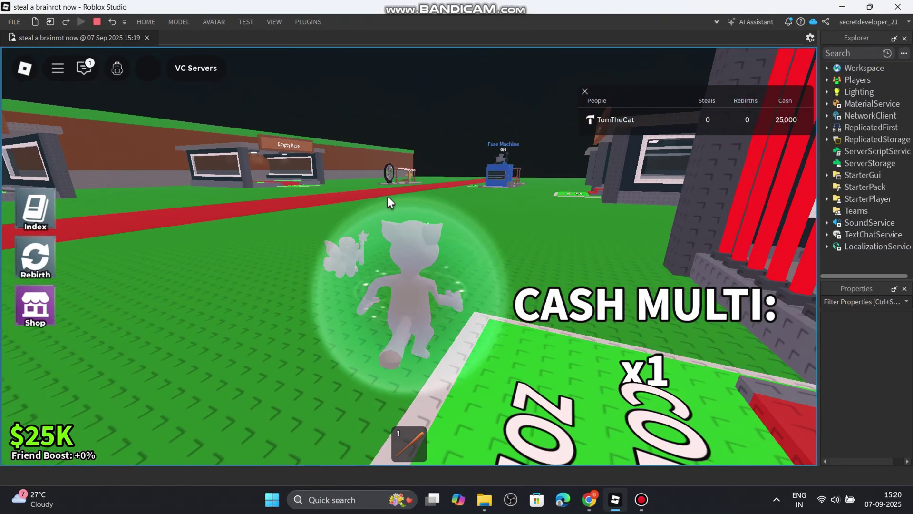
Step: Walk the character along the red carpet in the playtest to check the animations of the approaching brainrots
key(w)
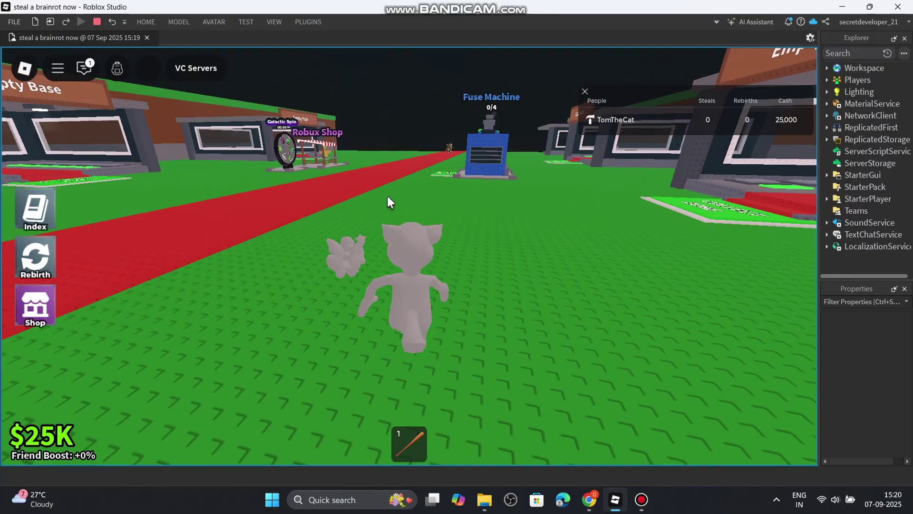
key(w)
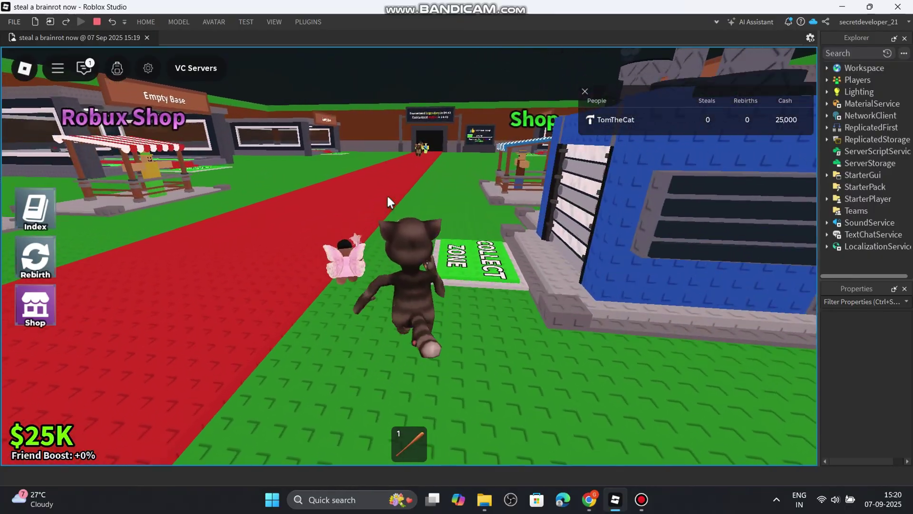
key(w)
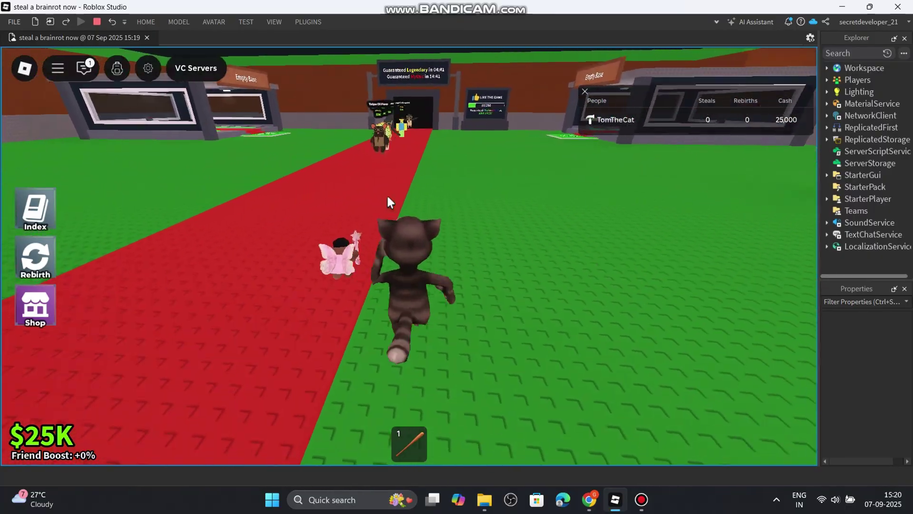
key(w)
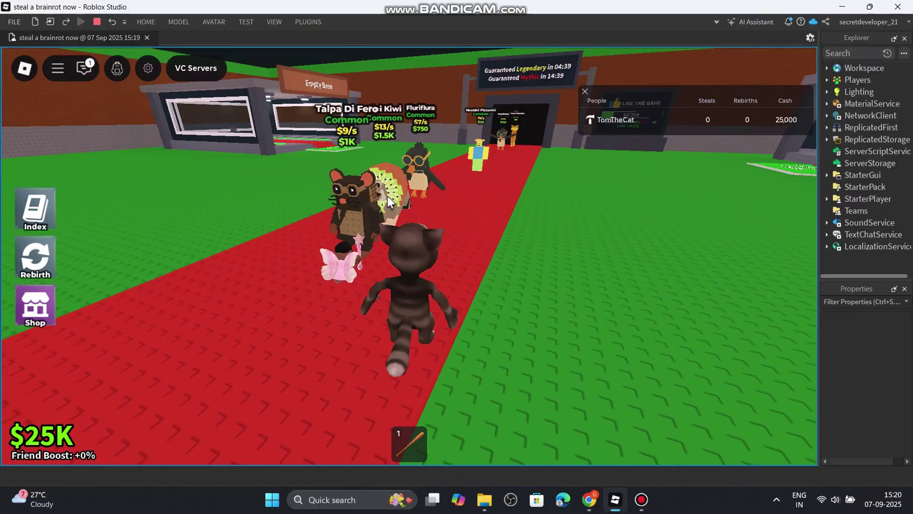
key(w)
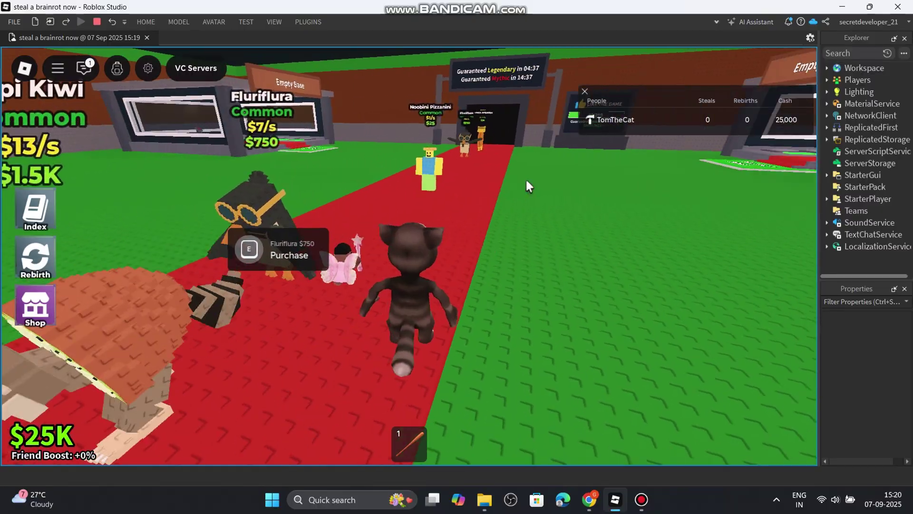
key(w)
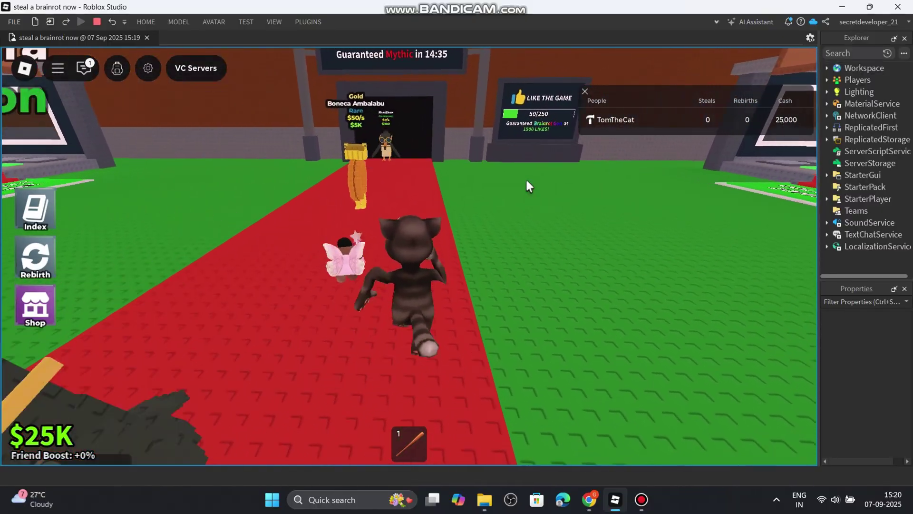
Step: Continue through the playtest past the newly spawned brainrots, turning back toward Noobini Pizzanini to check how they move
right_drag(527, 181, 527, 181)
key(w)
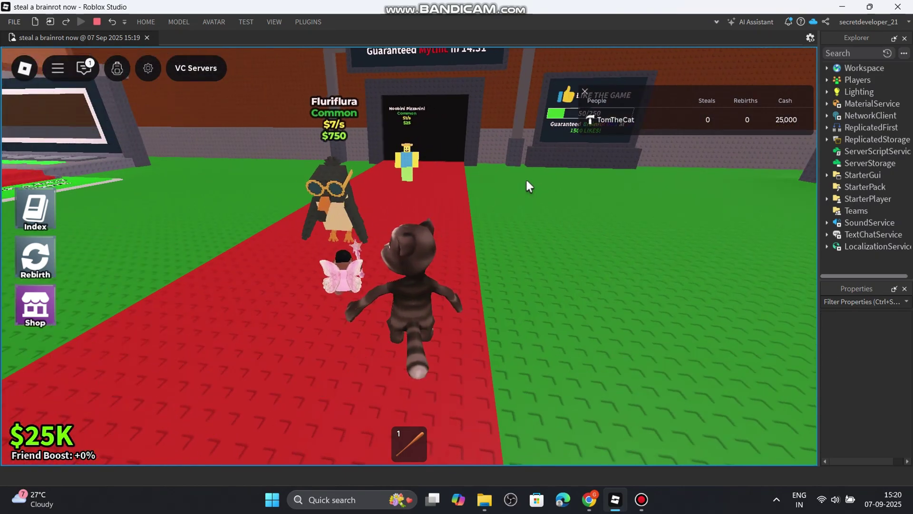
right_drag(526, 179, 526, 180)
key(d)
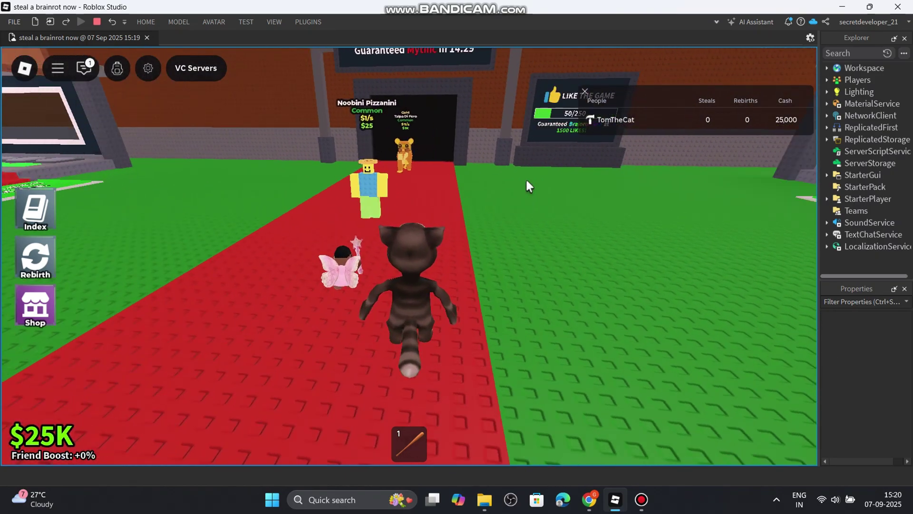
key(s)
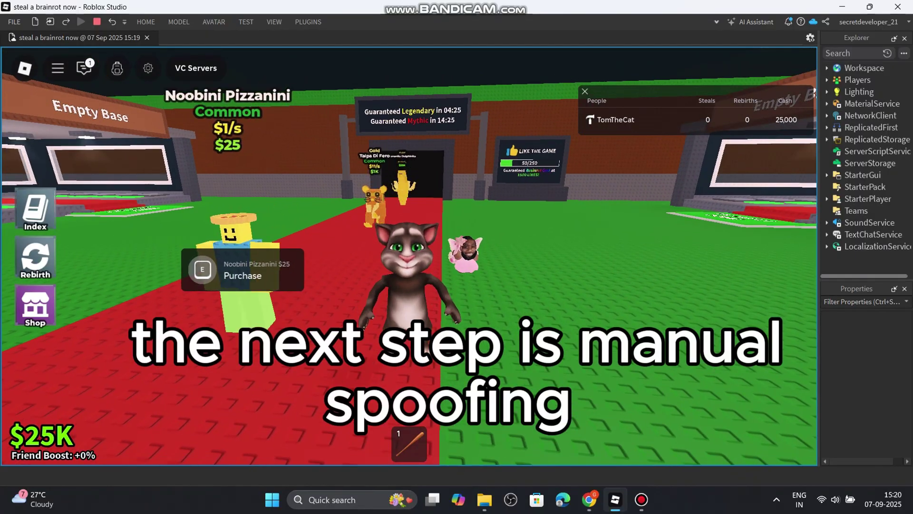
key(Left)
right_drag(172, 125, 172, 124)
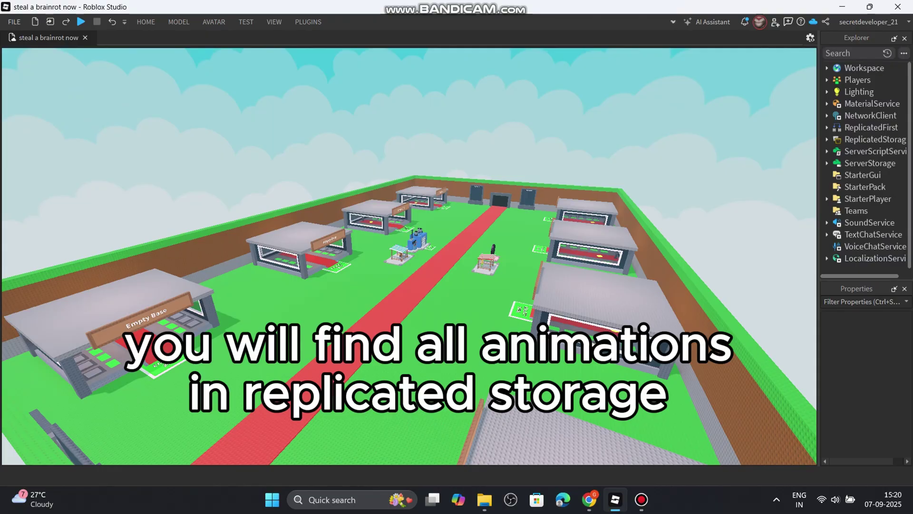
Step: Widen the Explorer and expand ReplicatedStorage's Animations folder and its Traits subfolder
drag(818, 200, 776, 200)
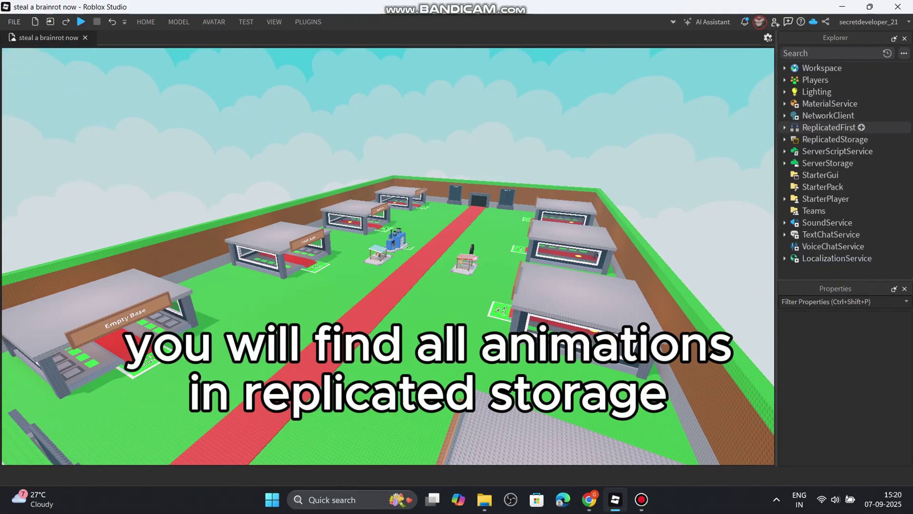
click(784, 139)
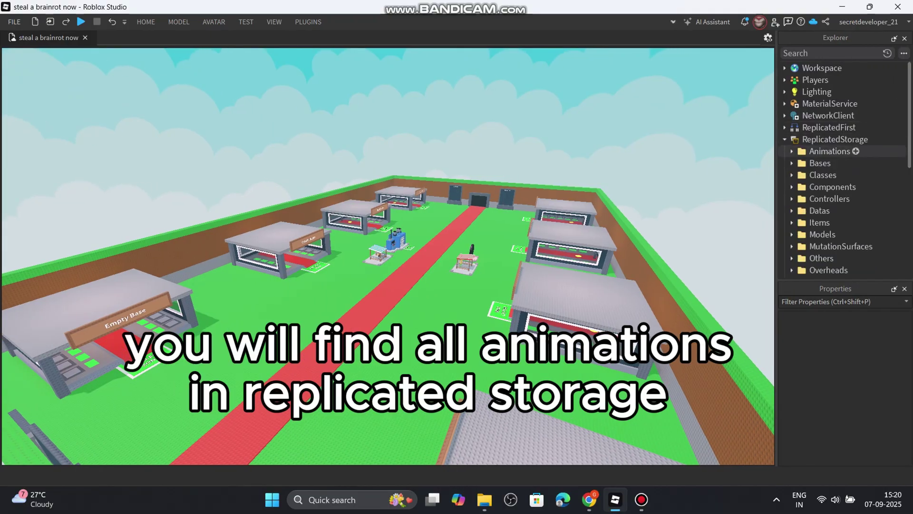
click(791, 151)
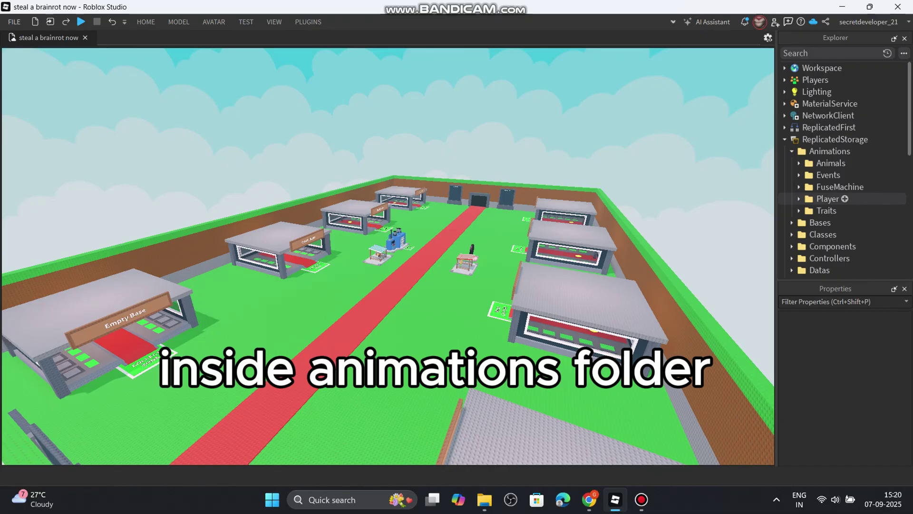
click(799, 211)
scroll(828, 211, down, 3)
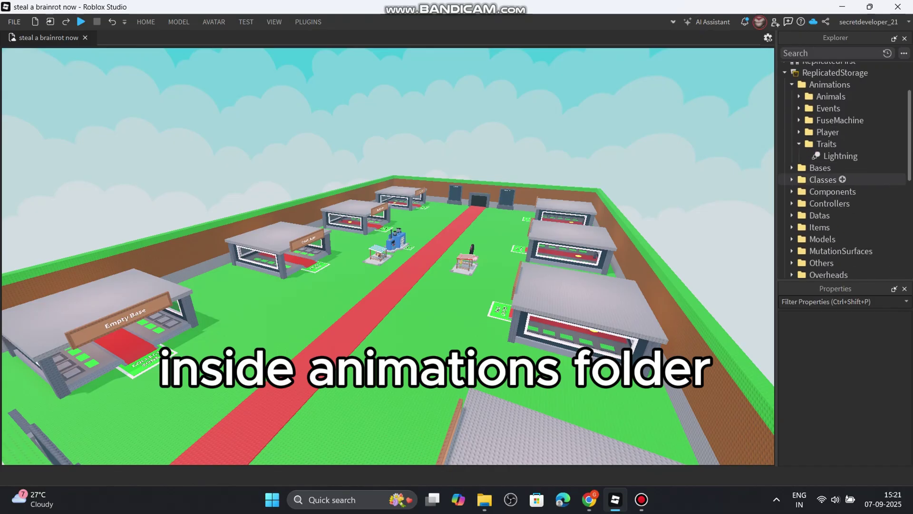
Step: Copy the numeric ID from the AnimationId property of the Carry animation in the Player folder
click(799, 131)
click(833, 143)
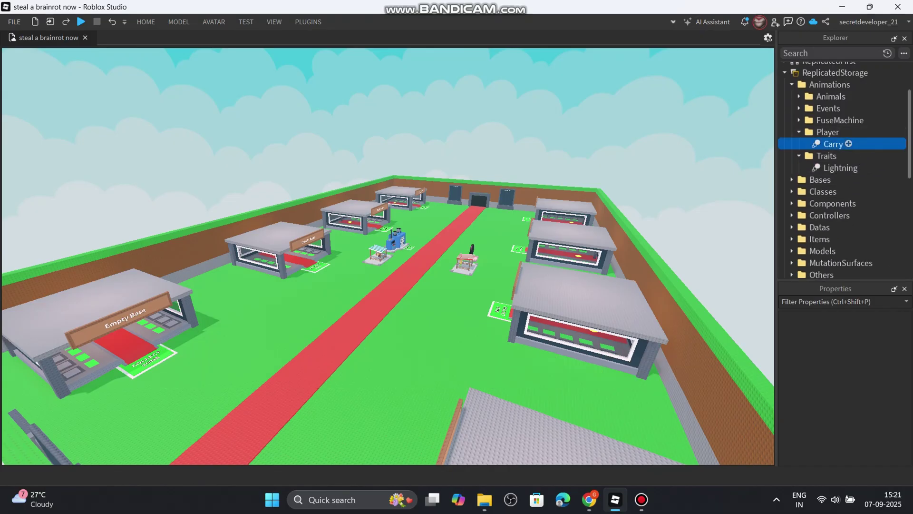
click(878, 346)
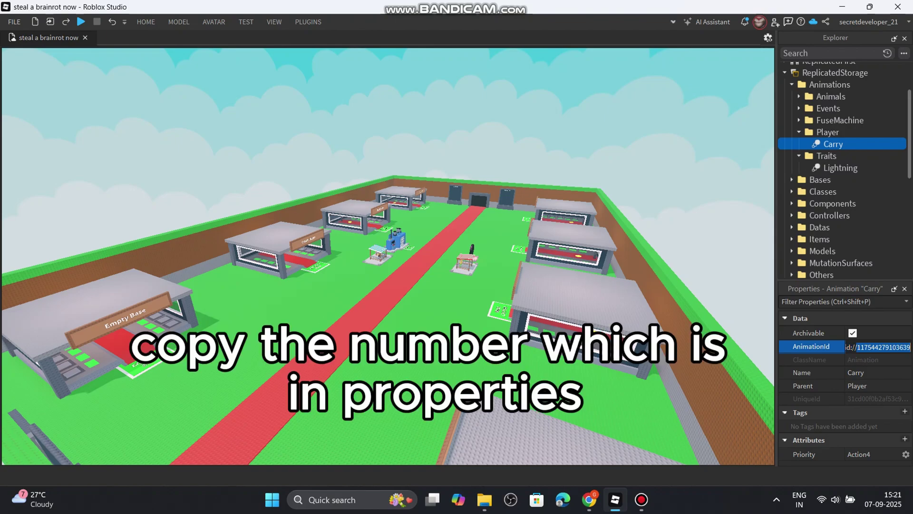
Step: Switch to Discord in Chrome and open the animations channel of Quartz Game Studio at its newest messages
click(589, 499)
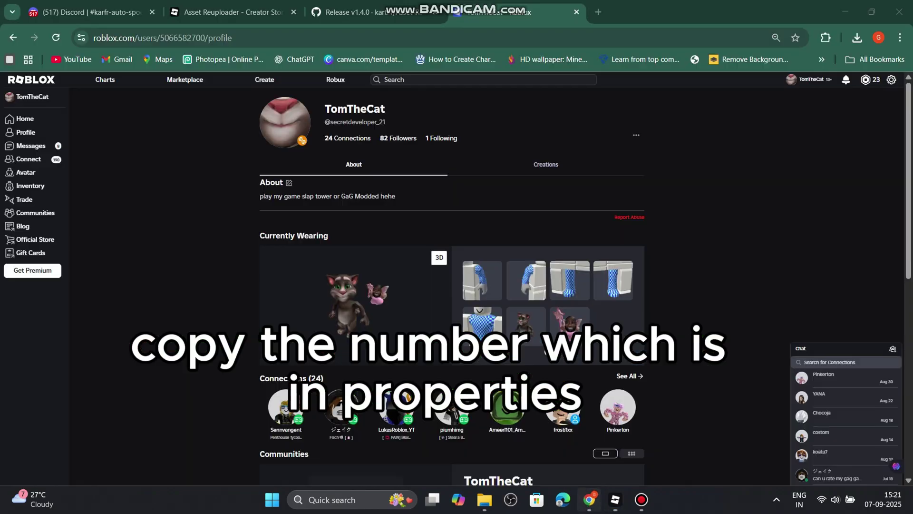
click(91, 13)
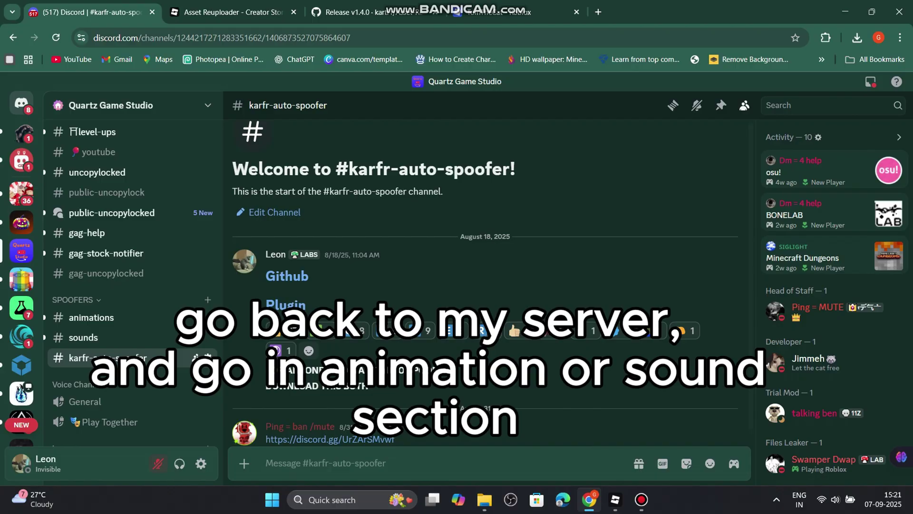
click(91, 318)
click(92, 318)
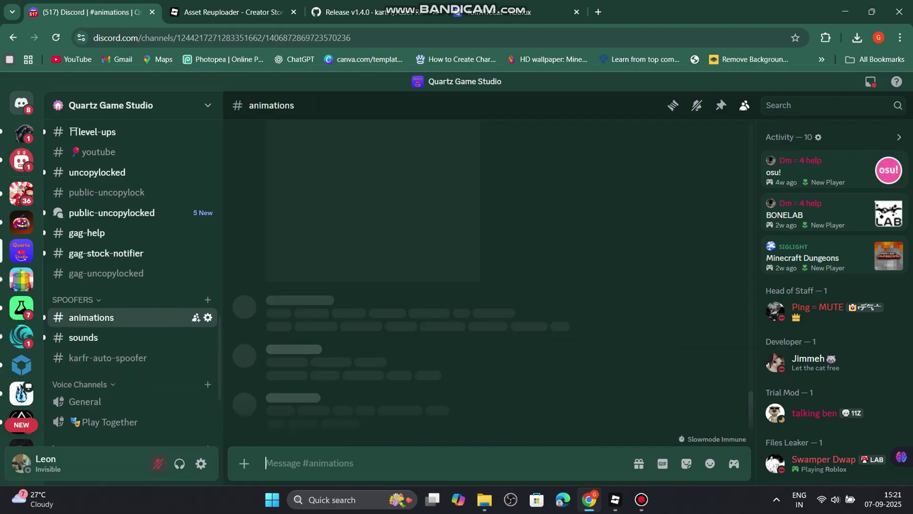
scroll(487, 286, down, 2)
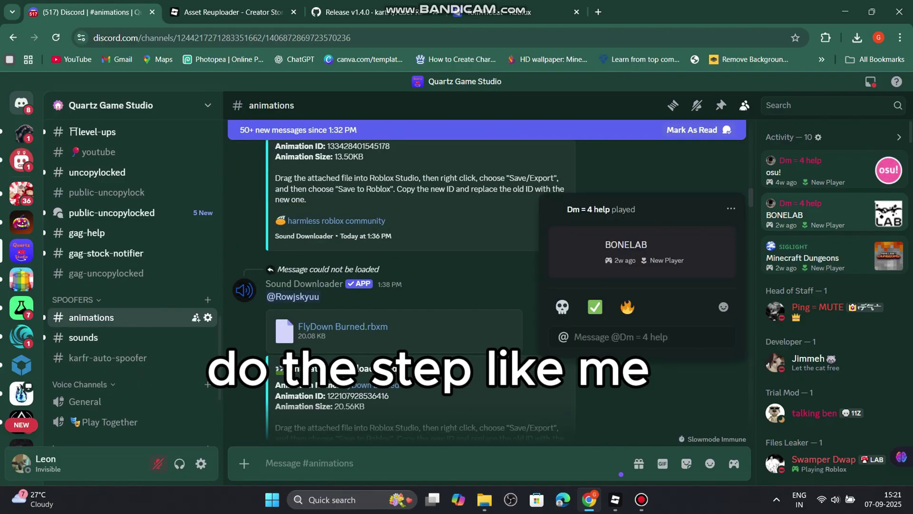
drag(751, 198, 751, 405)
scroll(487, 285, down, 5)
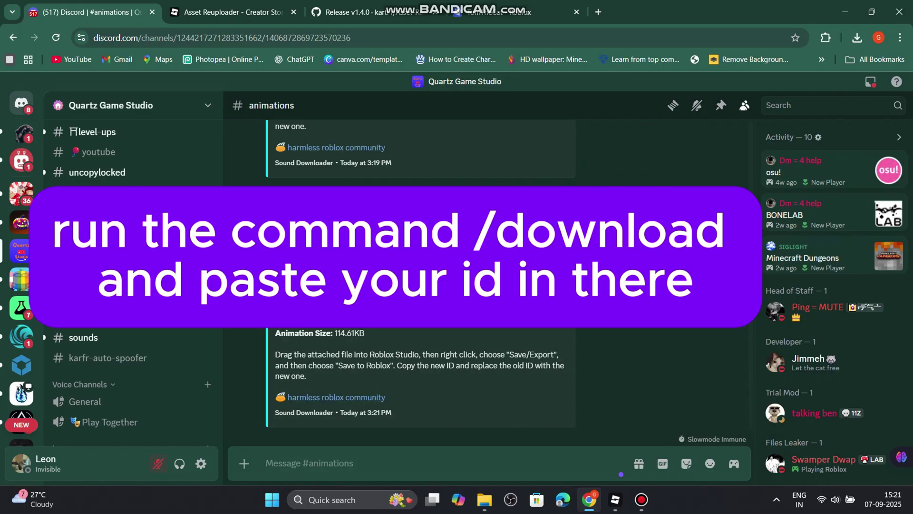
text(/)
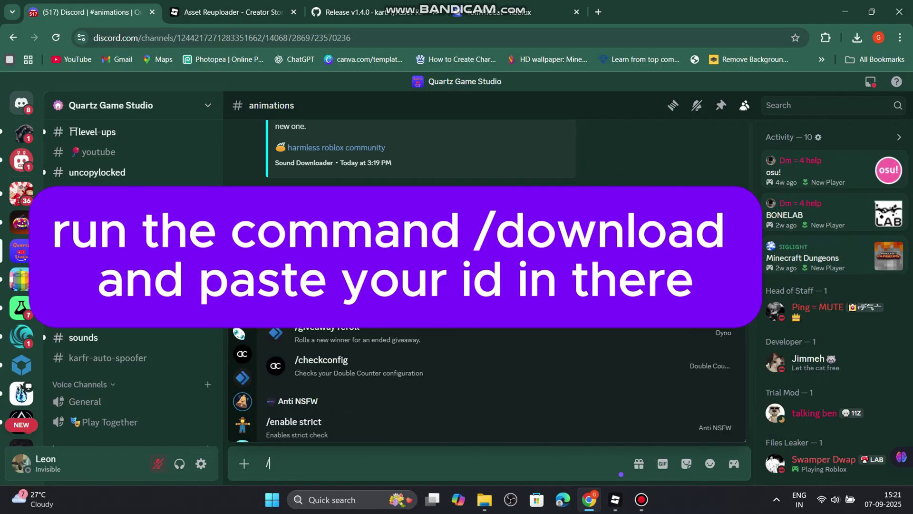
click(380, 234)
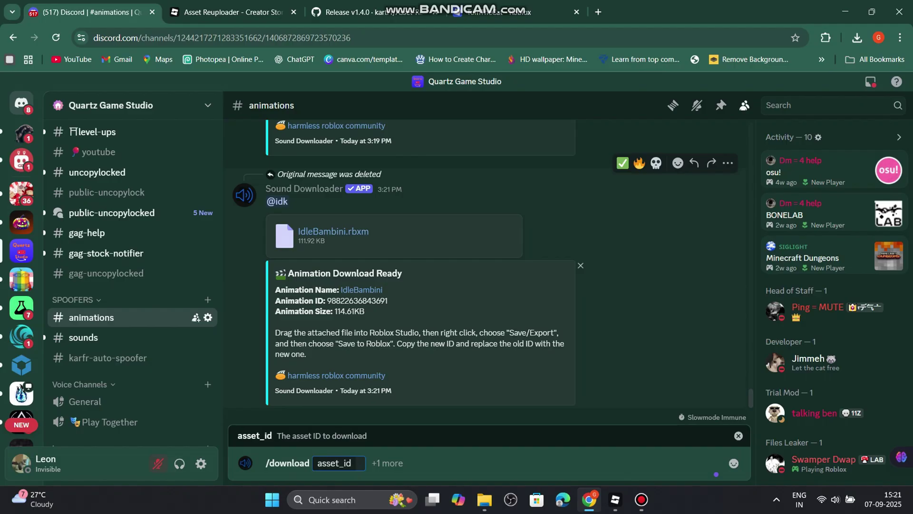
key(ctrl+v)
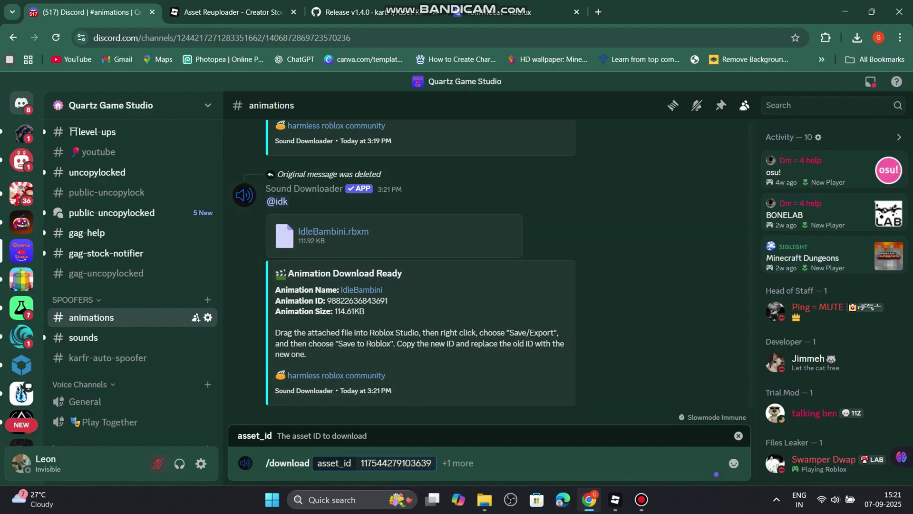
key(Return)
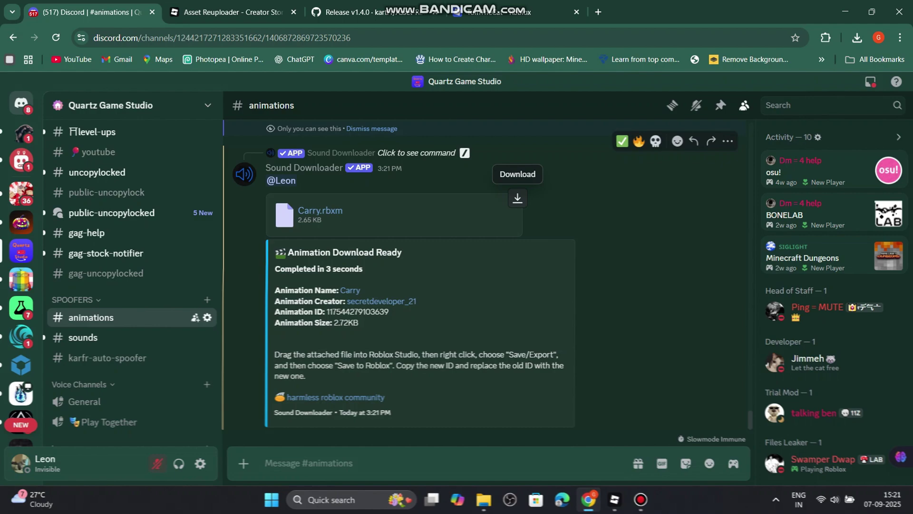
click(517, 197)
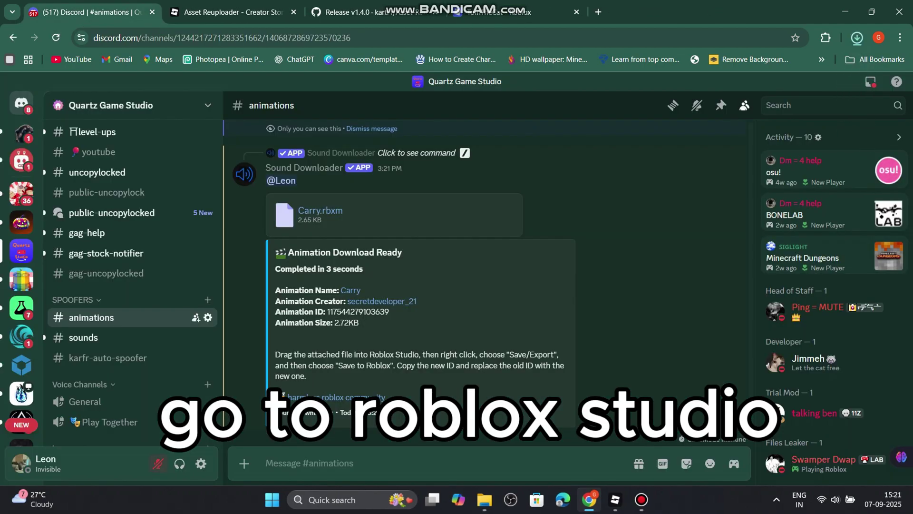
click(857, 38)
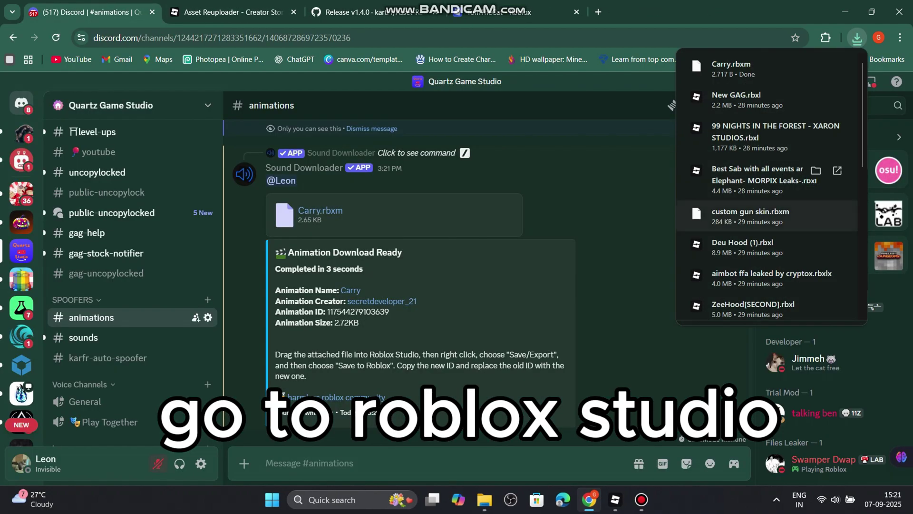
Step: Switch to Roblox Studio and insert Carry.rbxm from the Downloads folder into Workspace
click(616, 500)
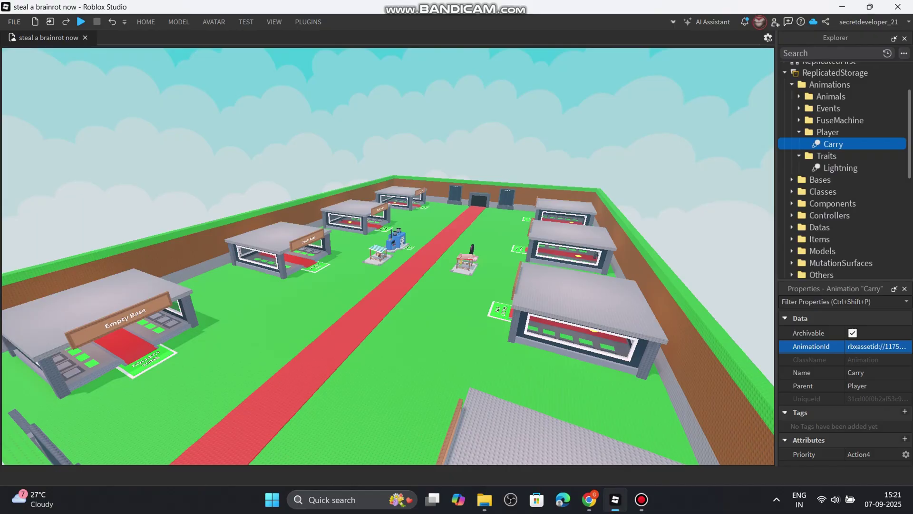
scroll(842, 124, up, 2)
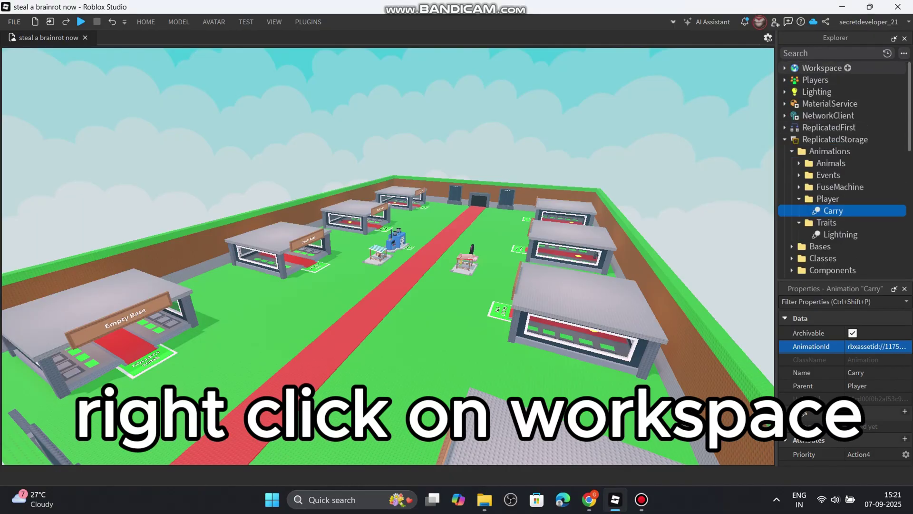
click(808, 67)
right_click(794, 68)
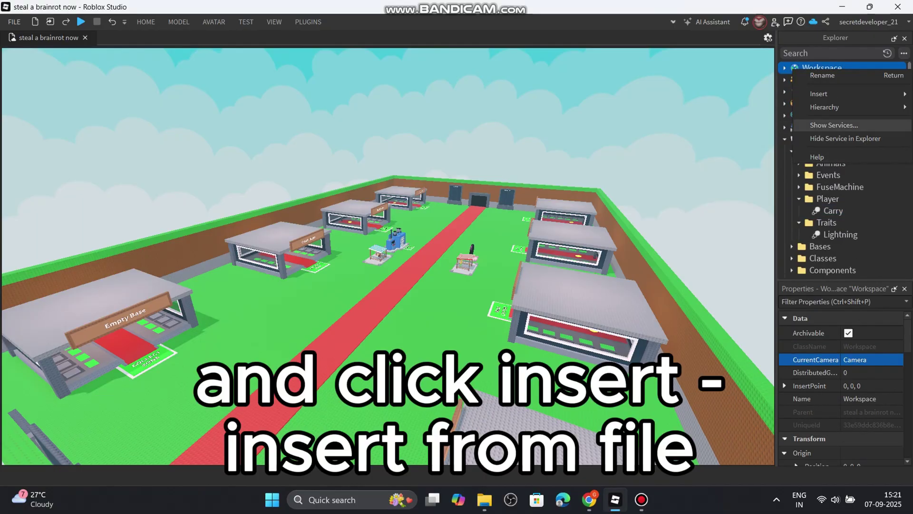
mouse_move(832, 94)
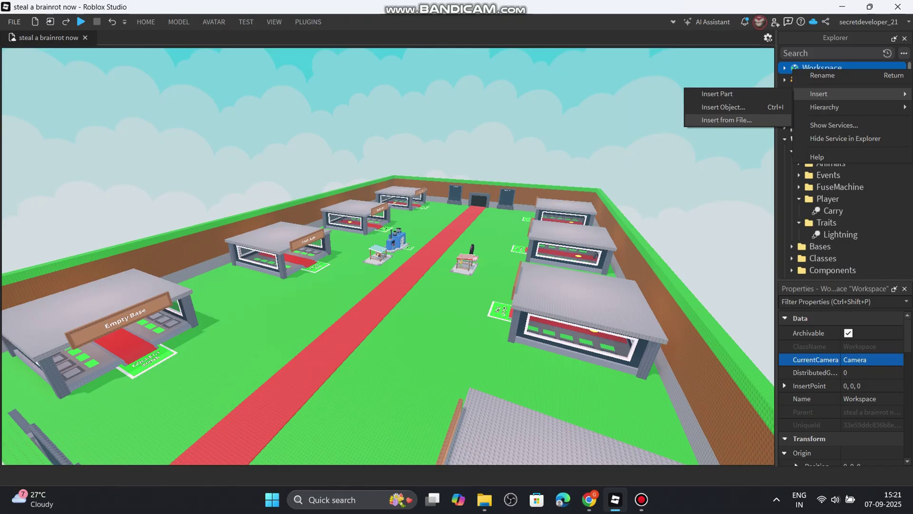
click(726, 119)
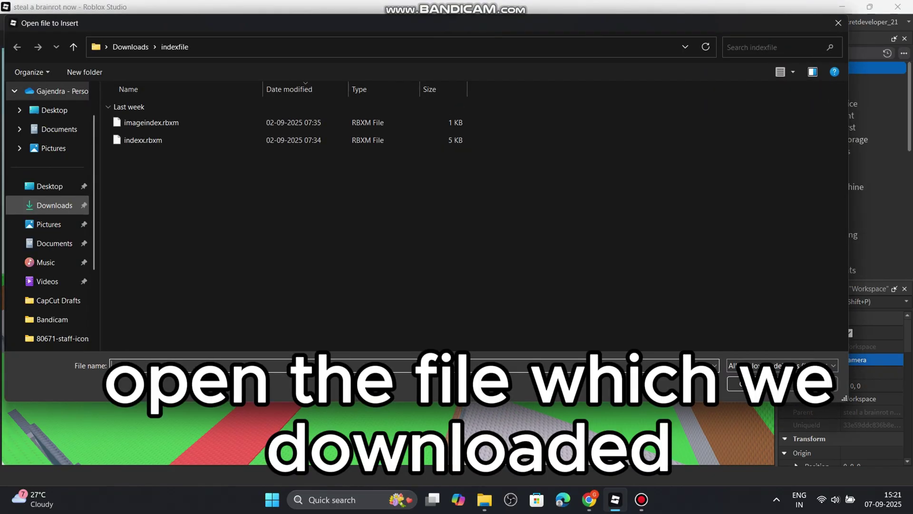
click(54, 205)
click(148, 142)
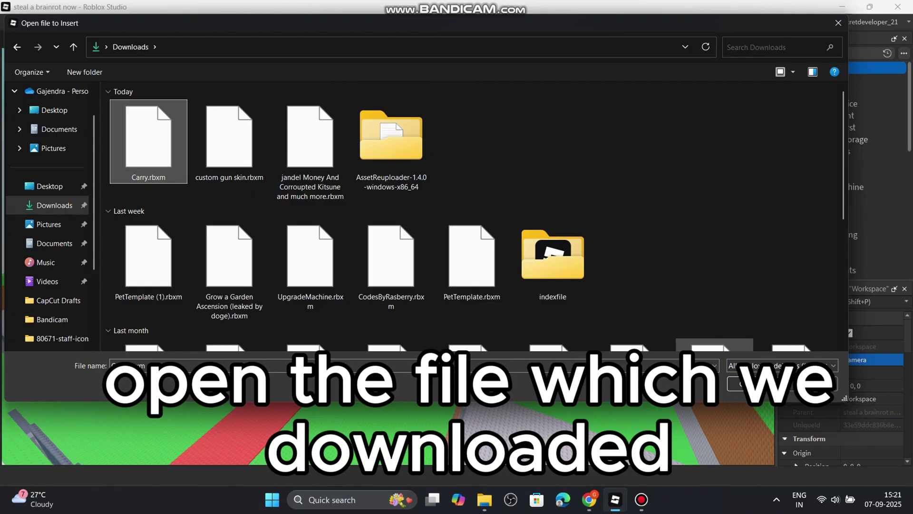
click(746, 381)
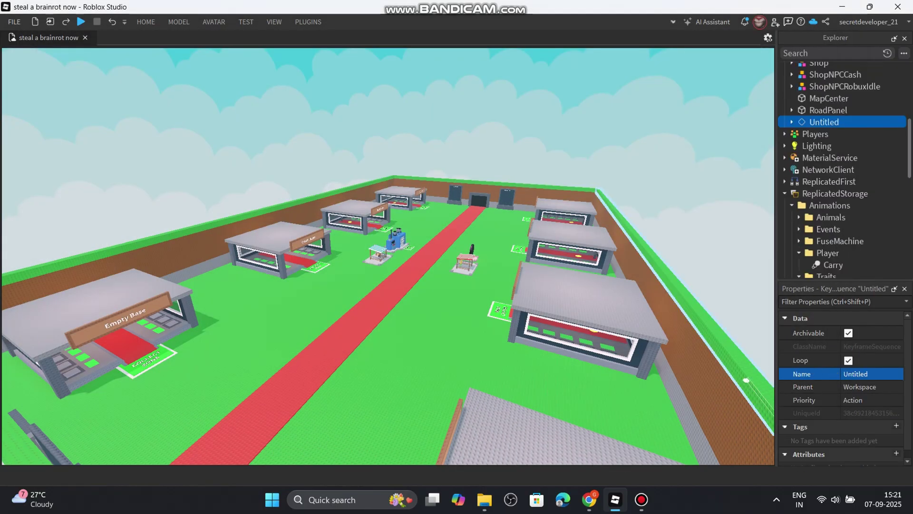
Step: Save the inserted Untitled keyframe sequence to Roblox with Me as creator, copy the new asset ID, and close the Asset Configuration dialog
right_click(844, 121)
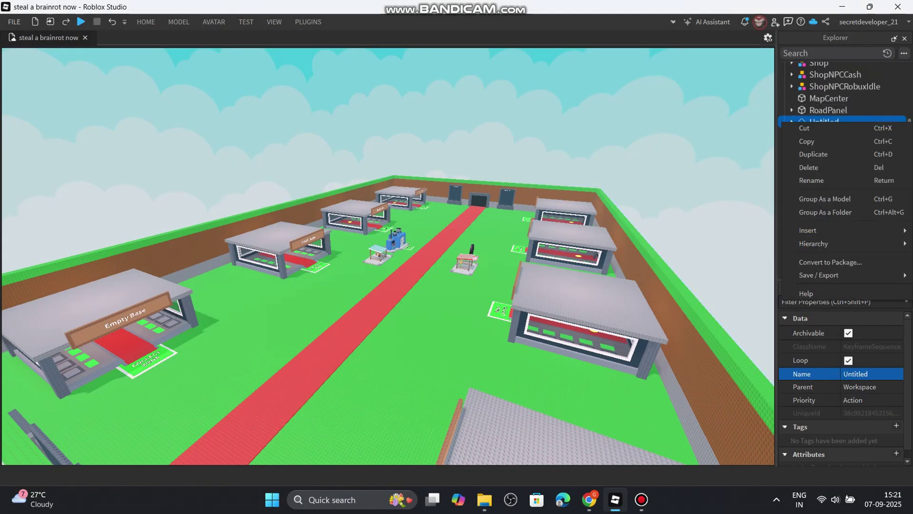
mouse_move(837, 276)
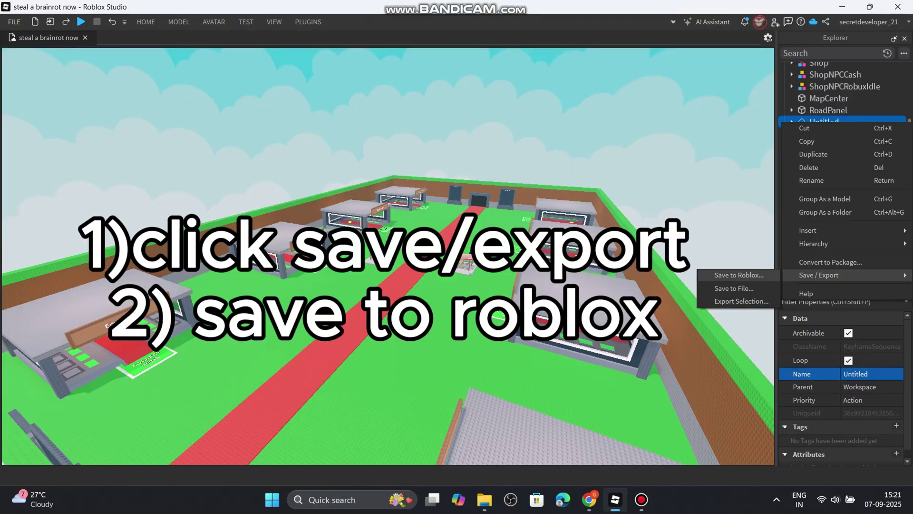
click(739, 275)
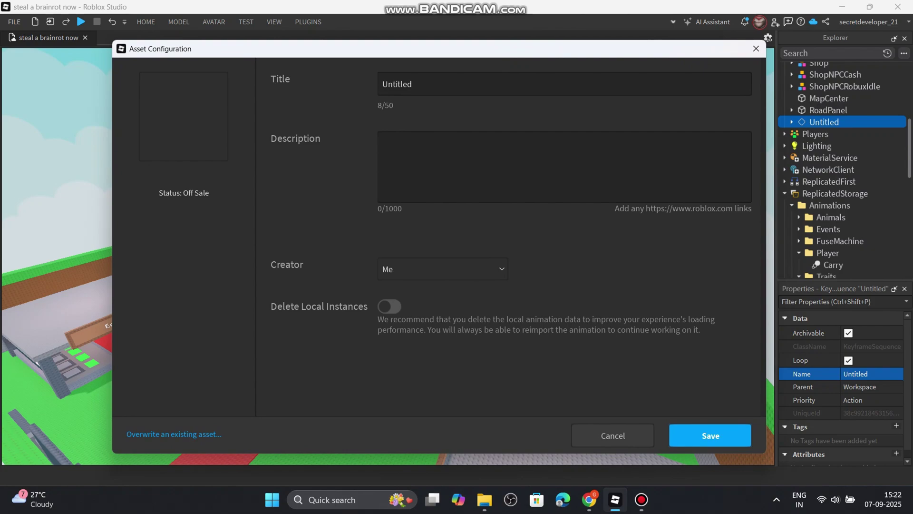
click(710, 435)
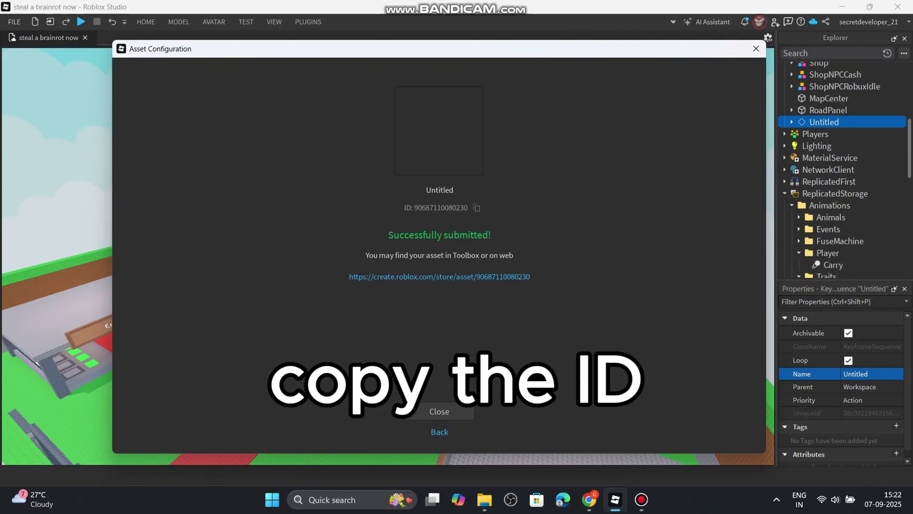
click(477, 208)
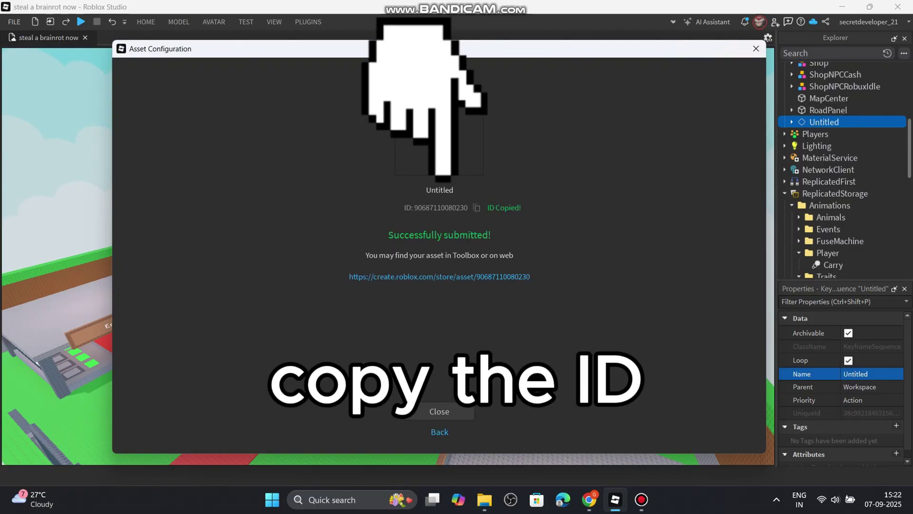
click(440, 411)
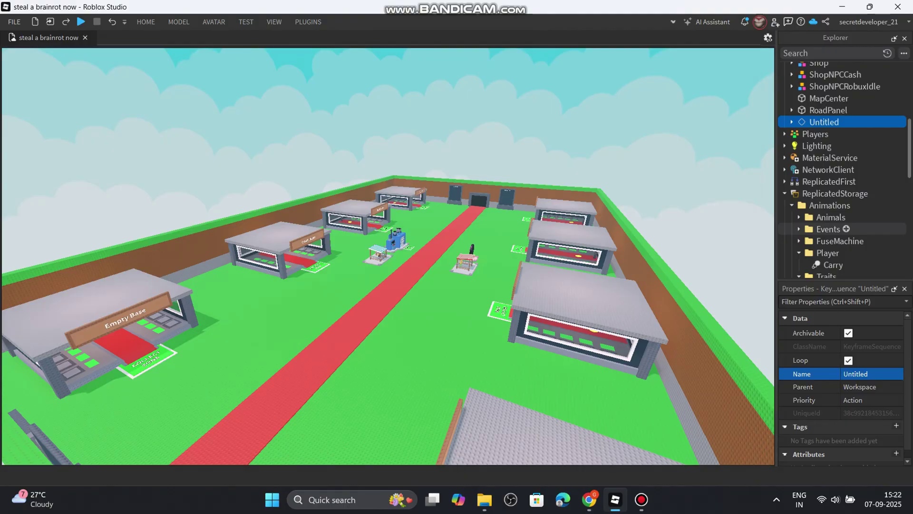
scroll(842, 250, down, 2)
scroll(842, 246, down, 1)
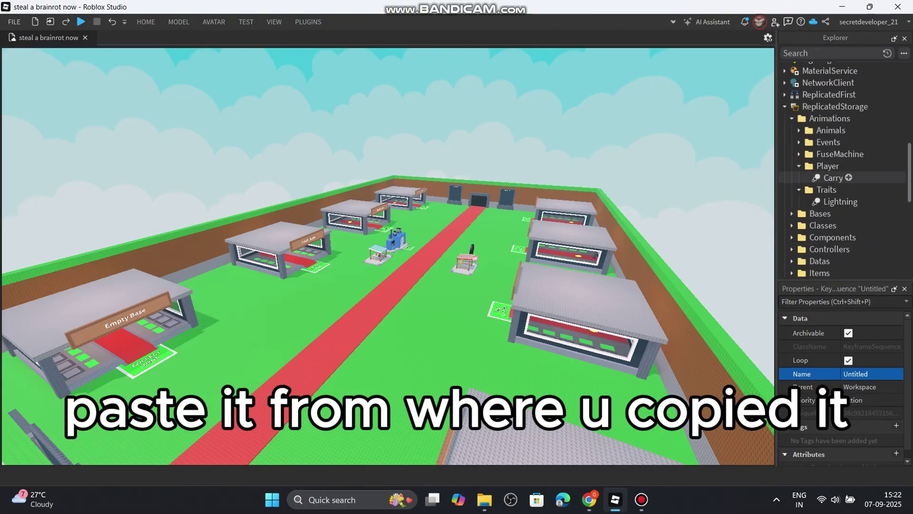
click(837, 178)
double_click(878, 347)
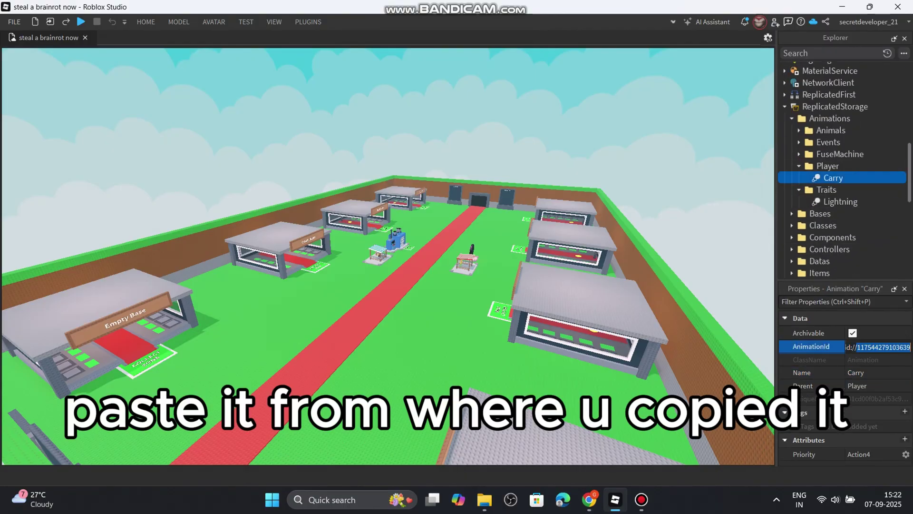
key(ctrl+v)
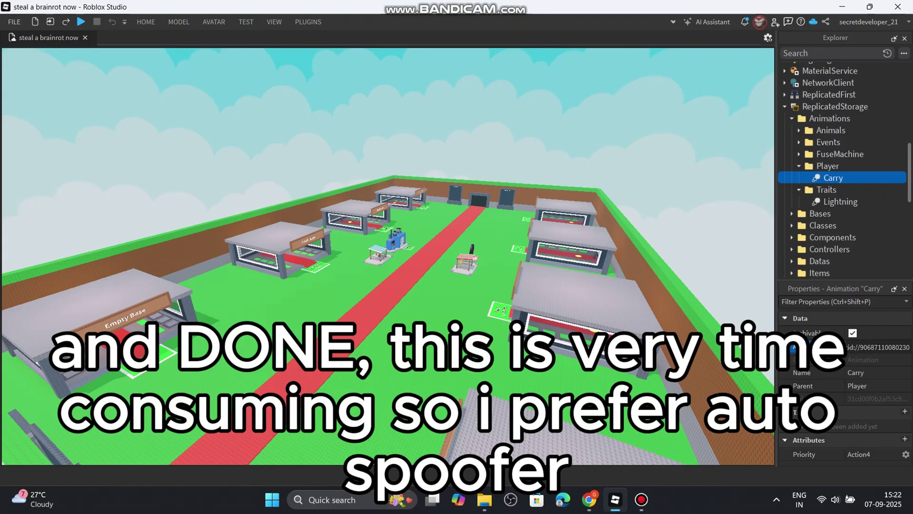
key(Return)
click(476, 142)
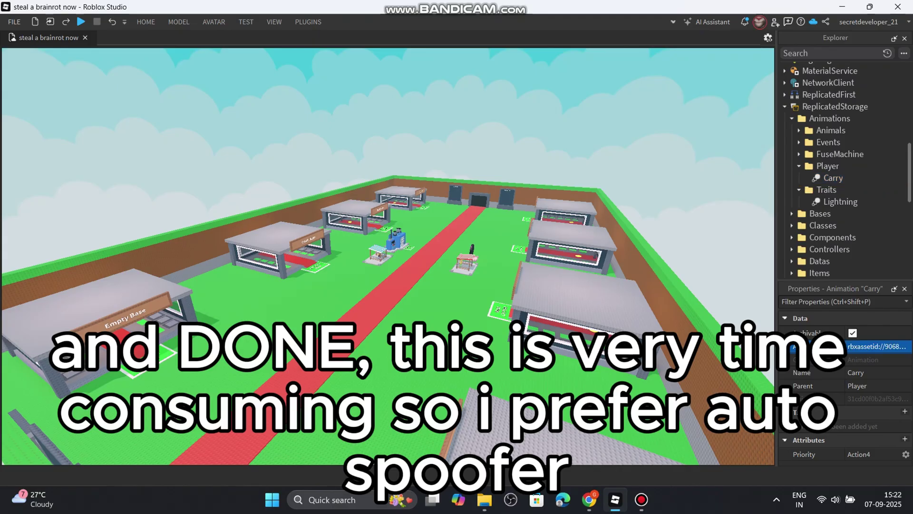
Step: Collapse the Animations folder in ReplicatedStorage and expand the Sounds folder and its Animals subfolder
right_drag(475, 143, 488, 102)
scroll(856, 211, down, 2)
scroll(819, 214, down, 5)
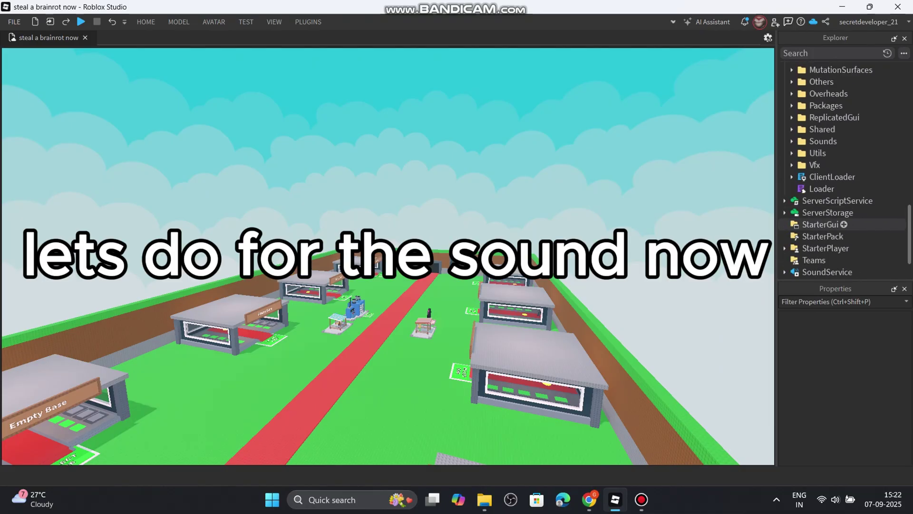
scroll(819, 223, up, 8)
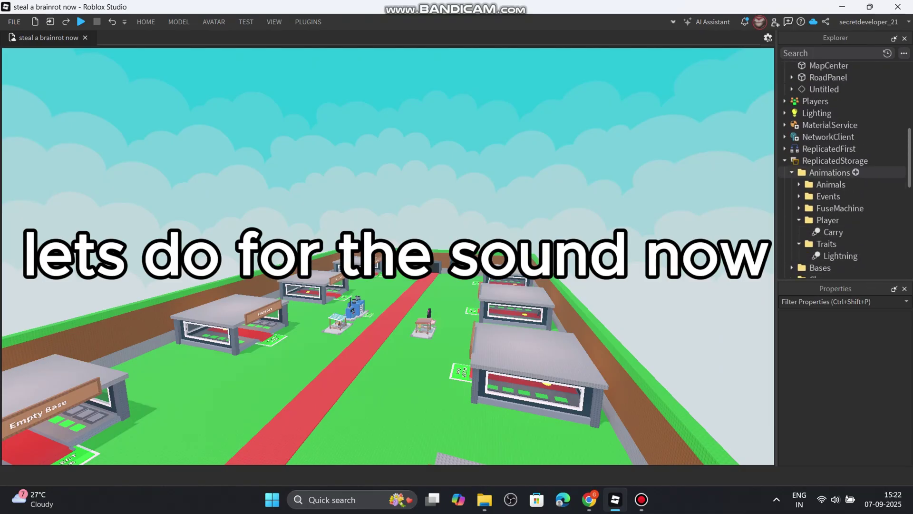
click(791, 173)
scroll(809, 197, down, 1)
scroll(823, 200, down, 4)
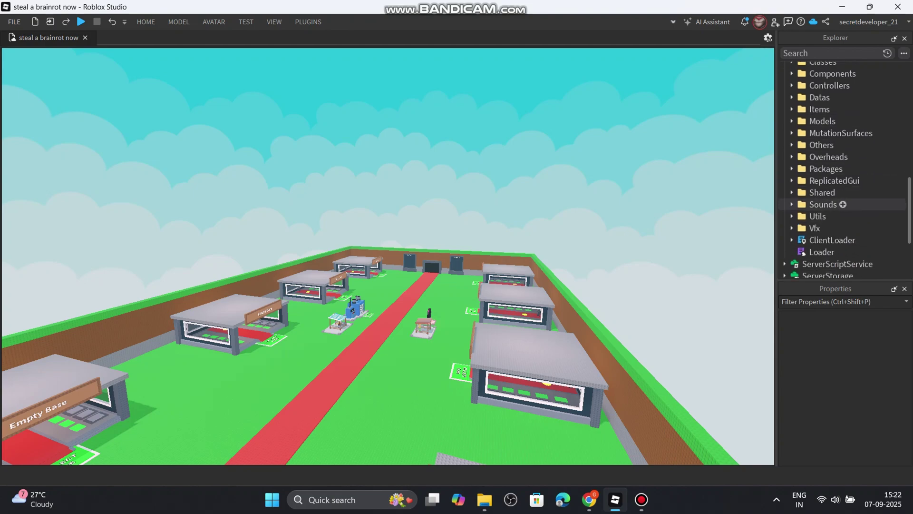
click(792, 204)
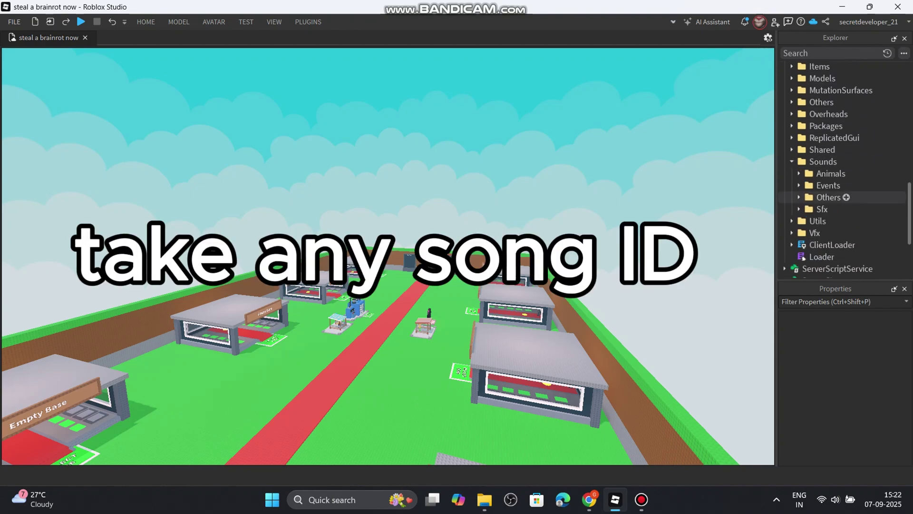
scroll(823, 190, down, 2)
click(799, 173)
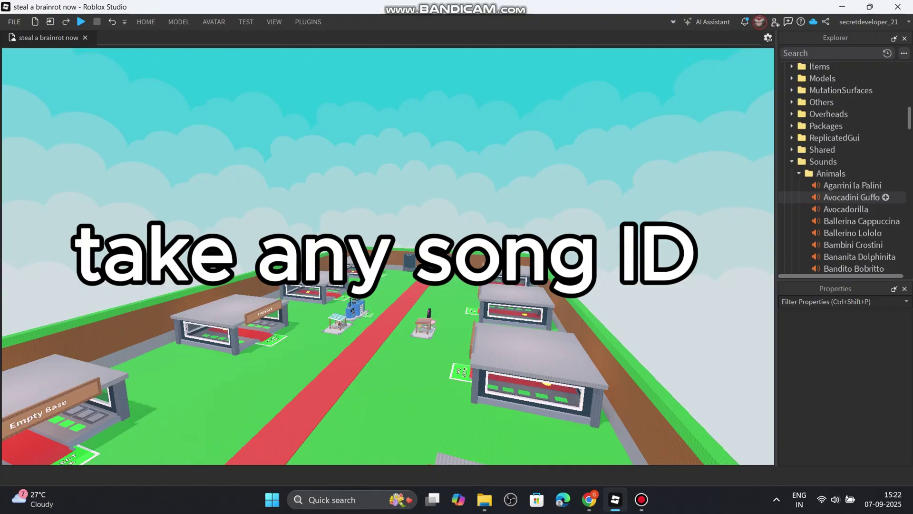
Step: Select the Agarrini la Palini sound and copy the ID number from its SoundId
scroll(837, 180, down, 2)
click(856, 124)
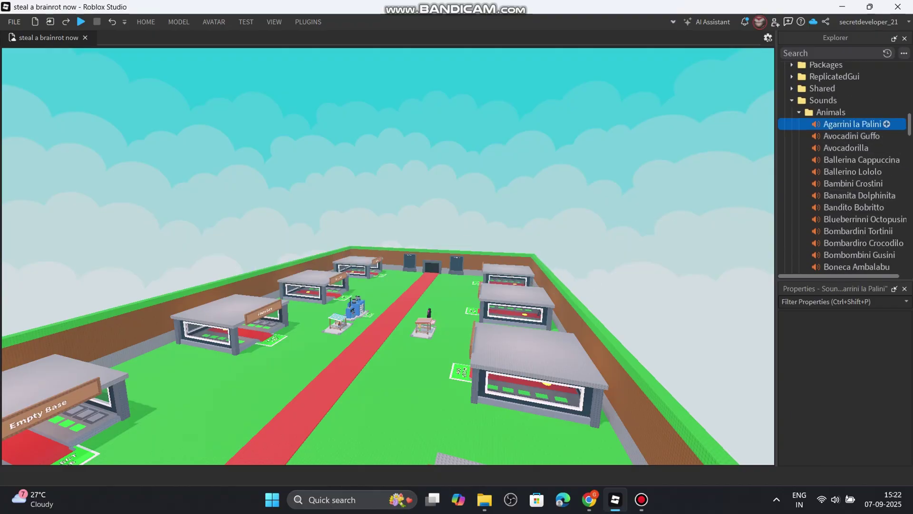
scroll(842, 390, down, 3)
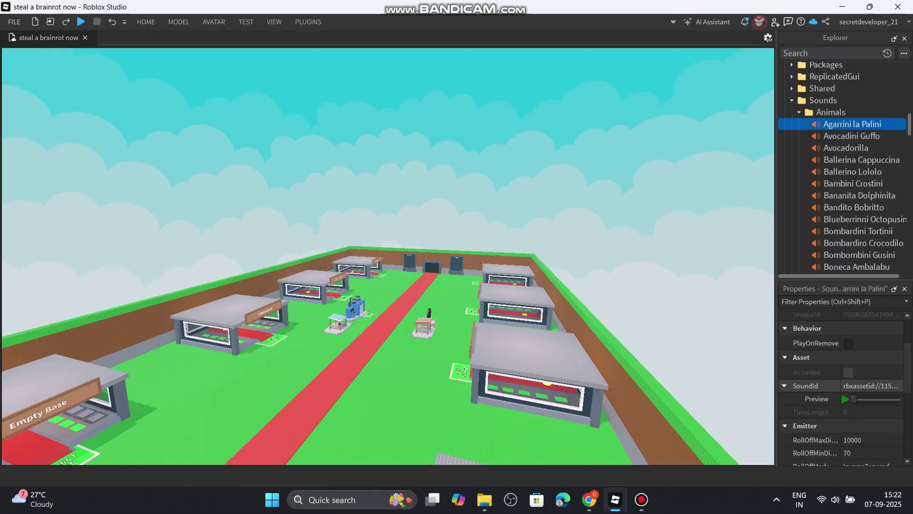
click(871, 386)
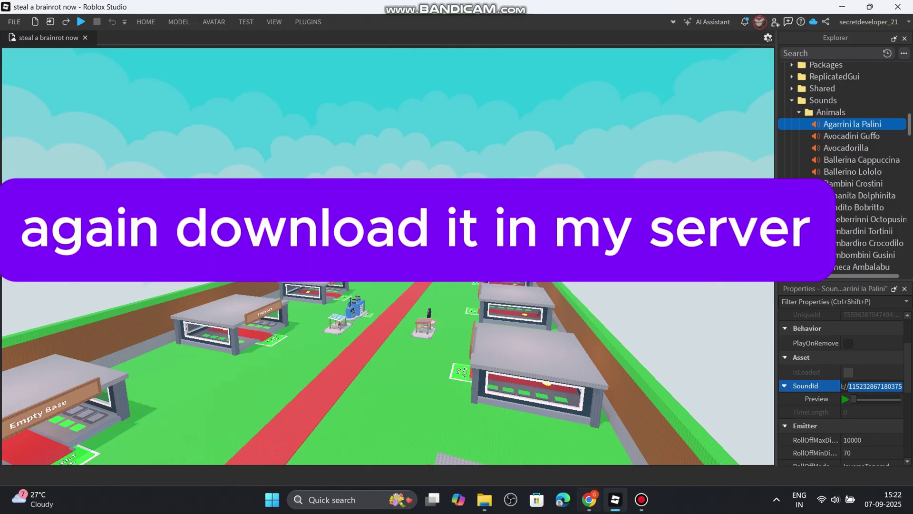
click(589, 499)
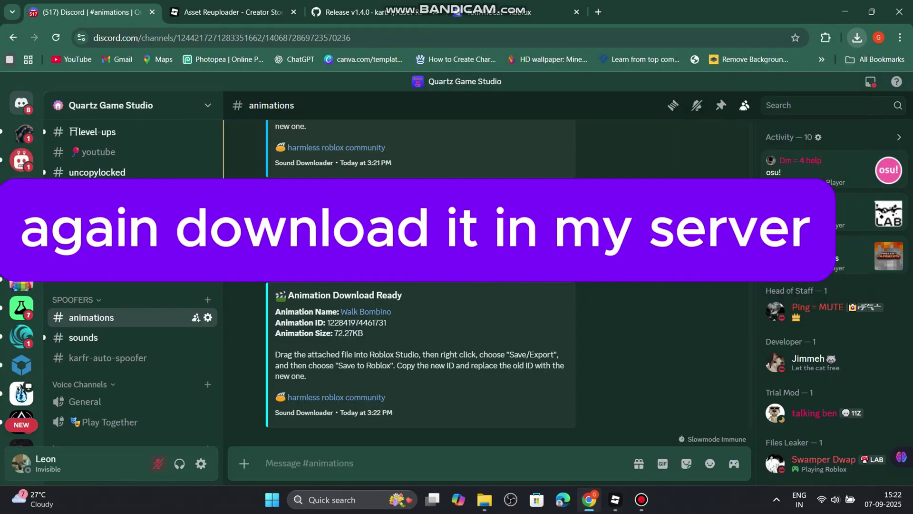
text(/)
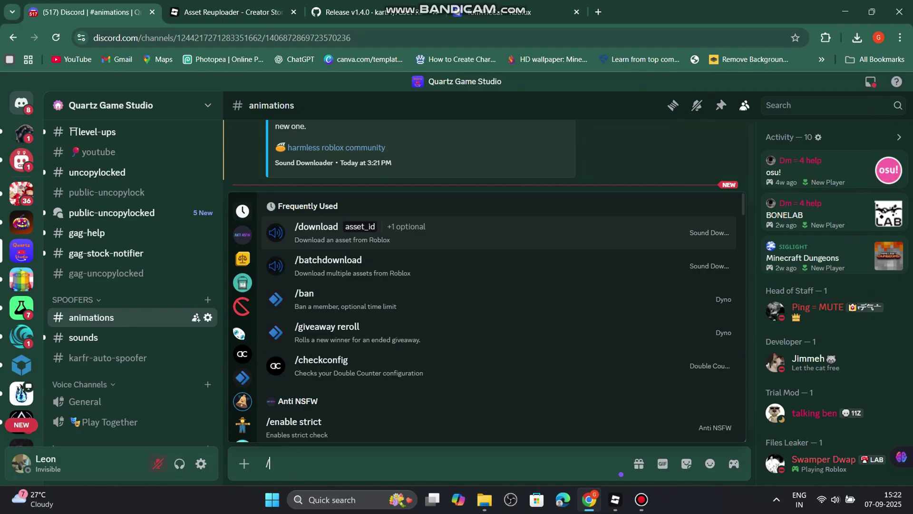
key(Return)
key(ctrl+v)
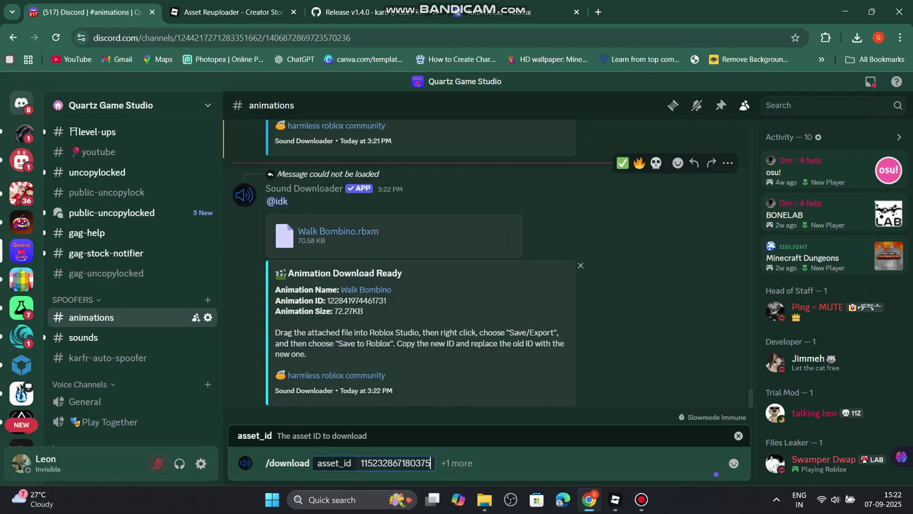
key(Return)
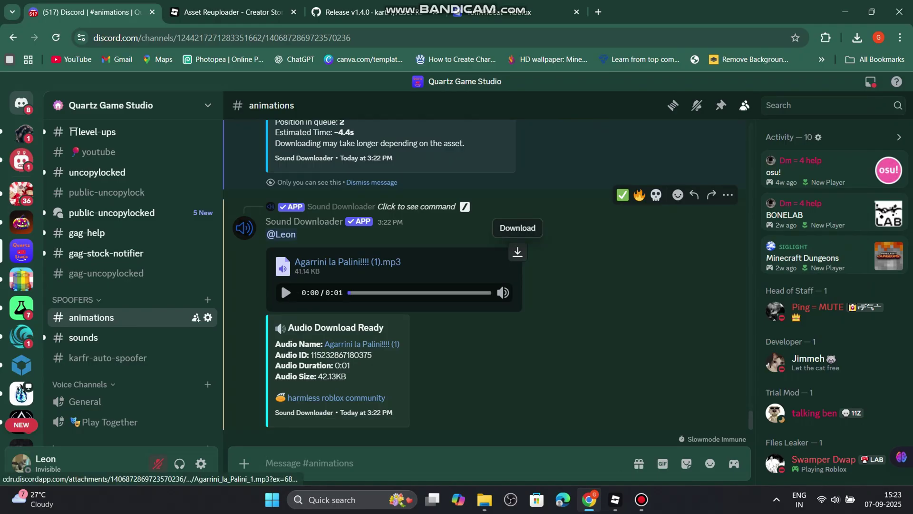
click(519, 252)
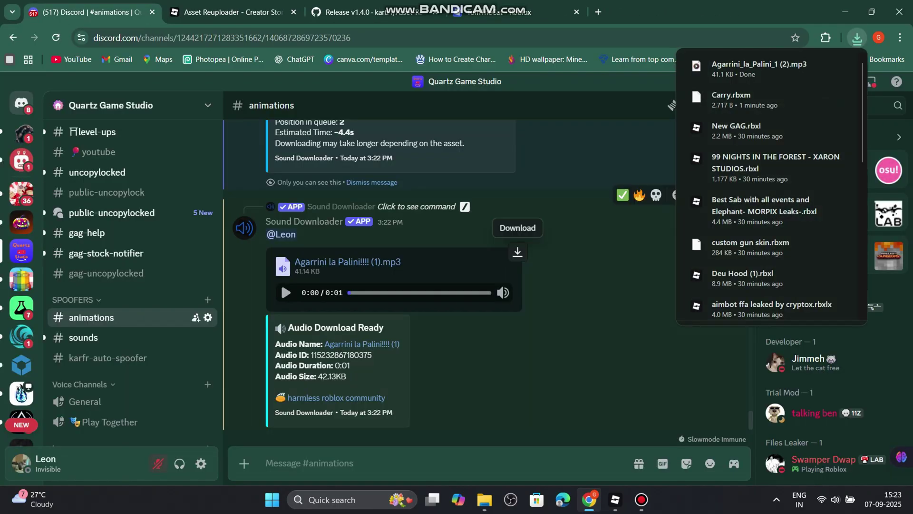
Step: Go from the Roblox profile page to Creator Hub and show the Audio category of the Development Items in Creations
key(ctrl+Tab)
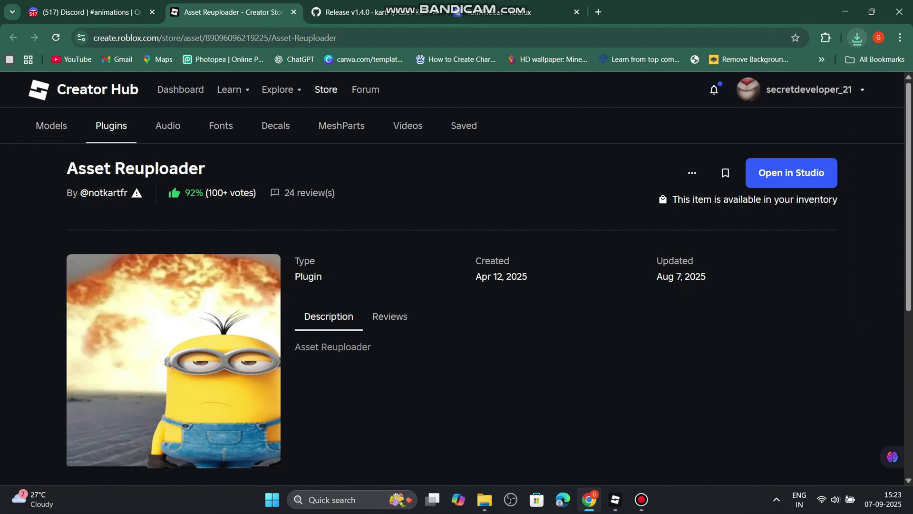
click(516, 12)
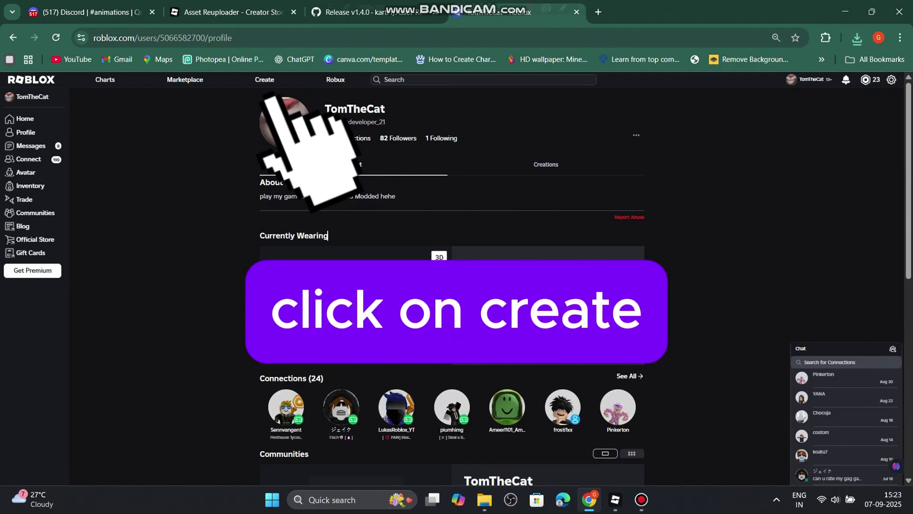
click(265, 79)
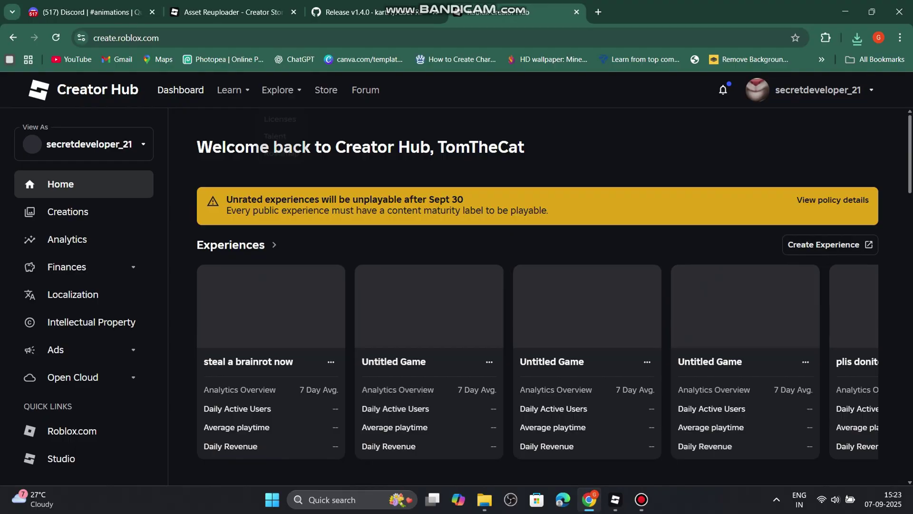
scroll(537, 294, down, 1)
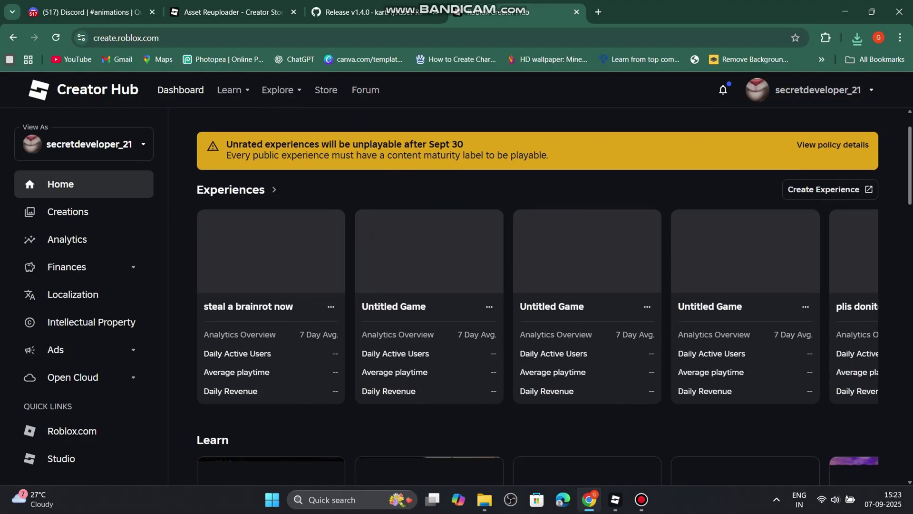
scroll(537, 295, down, 1)
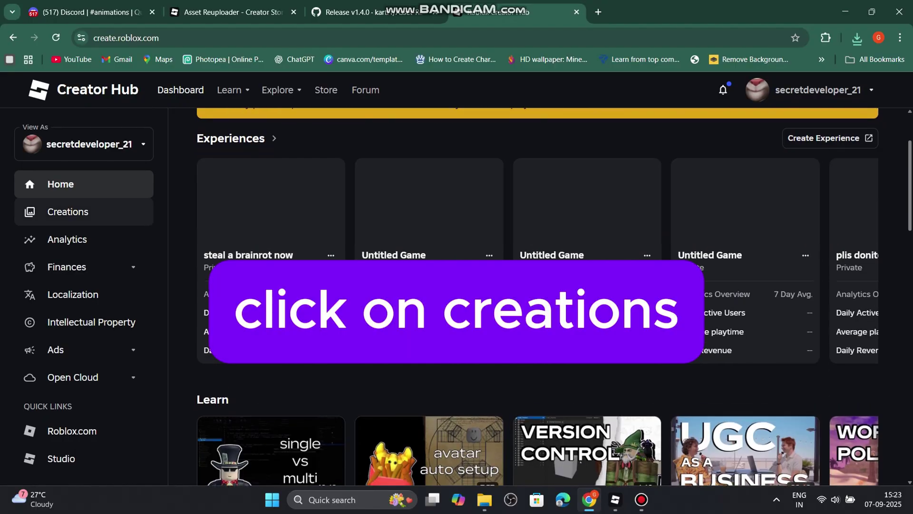
click(68, 211)
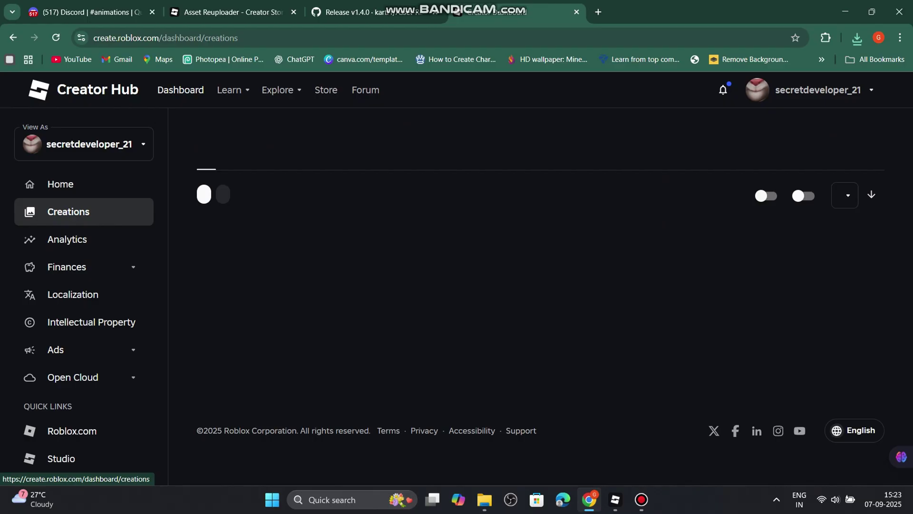
click(461, 178)
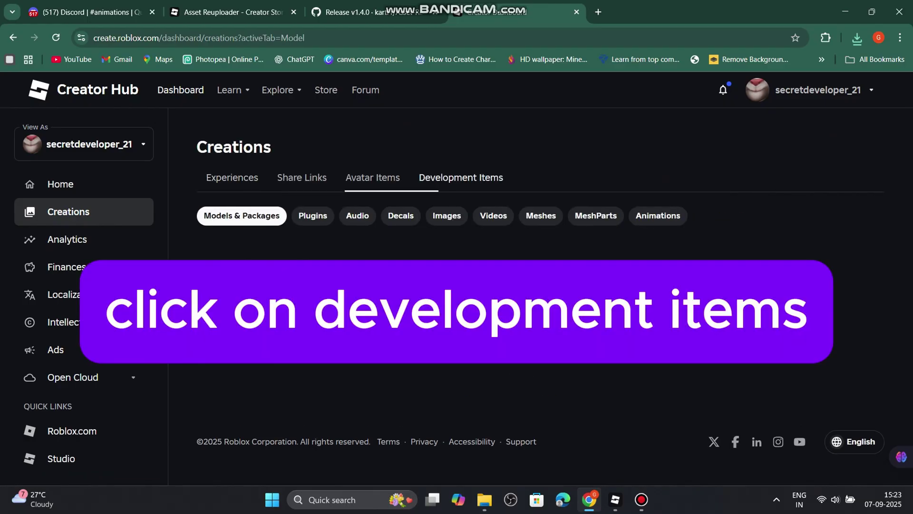
click(357, 216)
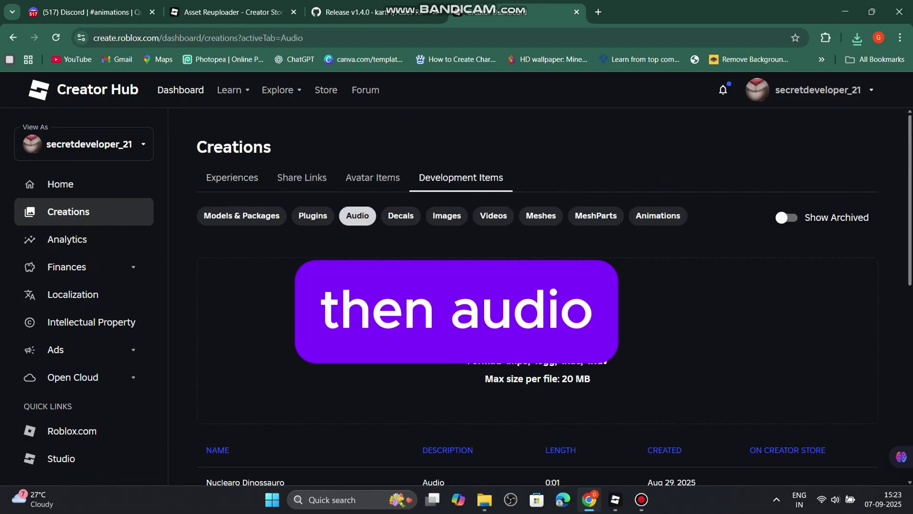
Step: Start a new audio asset upload and choose Agarrini_la_Palini_1 (2) from the Downloads folder as its file
click(537, 302)
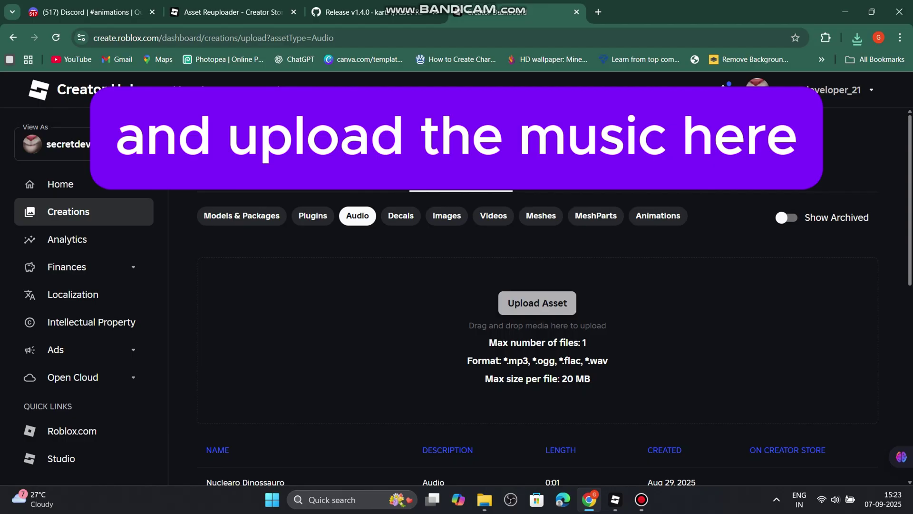
scroll(554, 289, down, 2)
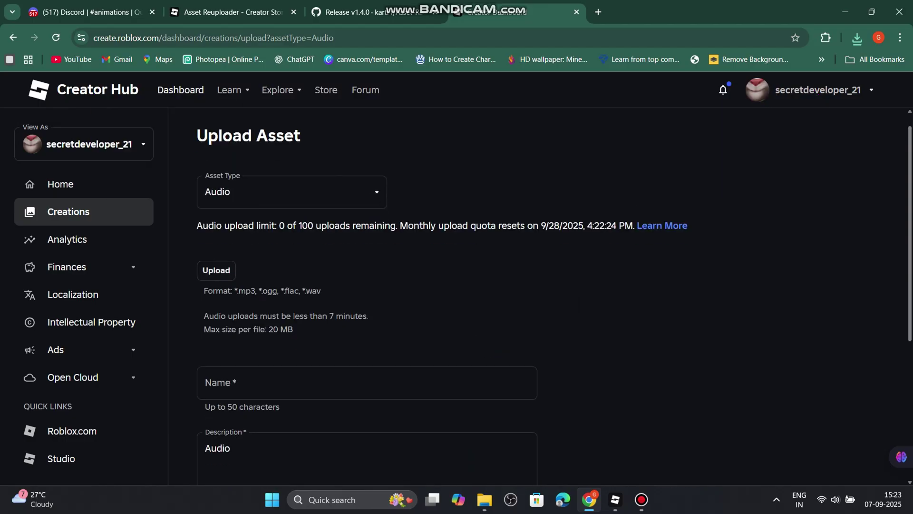
click(216, 204)
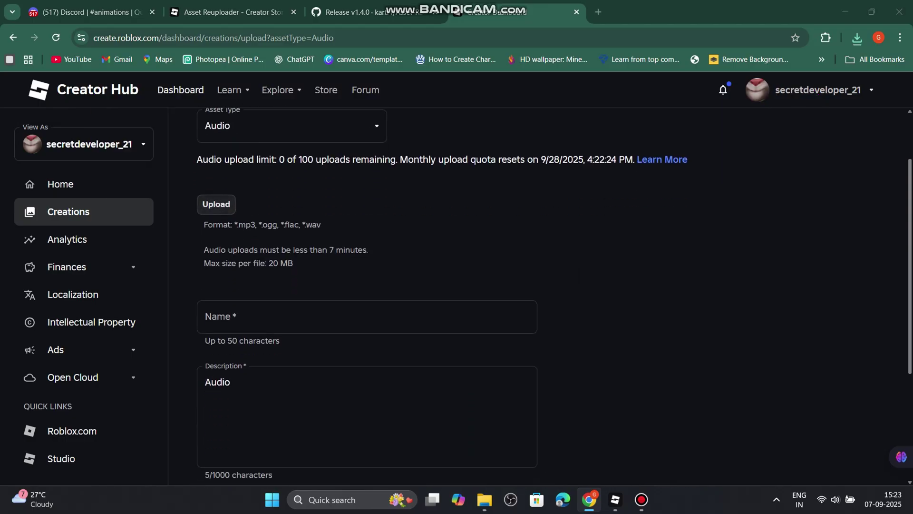
click(148, 127)
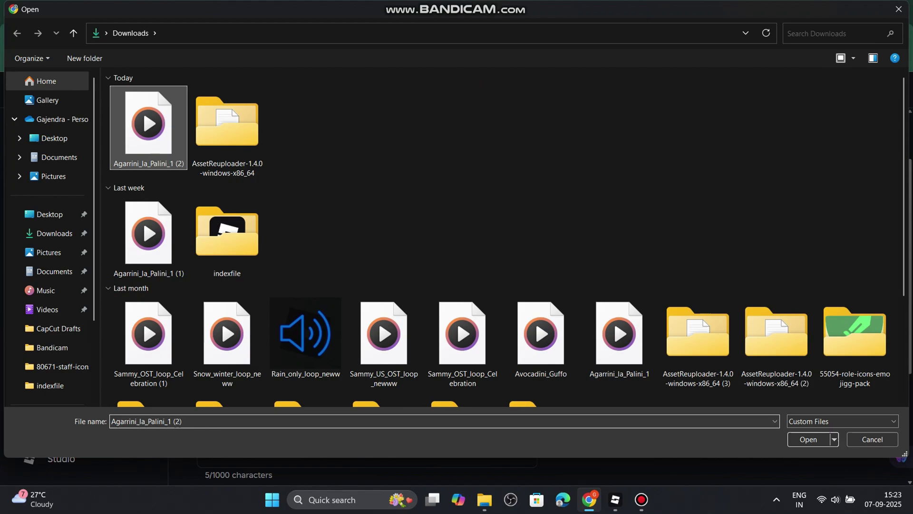
click(808, 440)
click(808, 439)
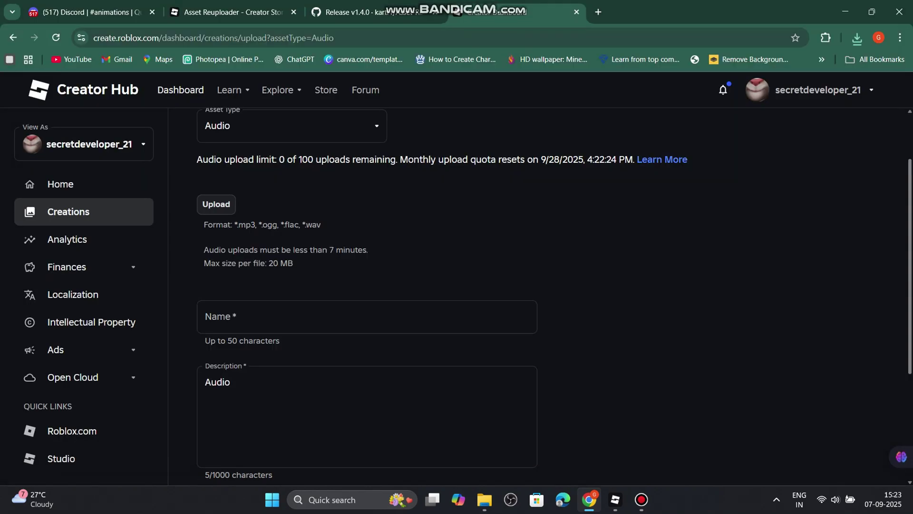
Step: Rename the audio asset to Agarrini_la_Palini_11, try to upload it, and return to the audio creations list
scroll(554, 289, down, 4)
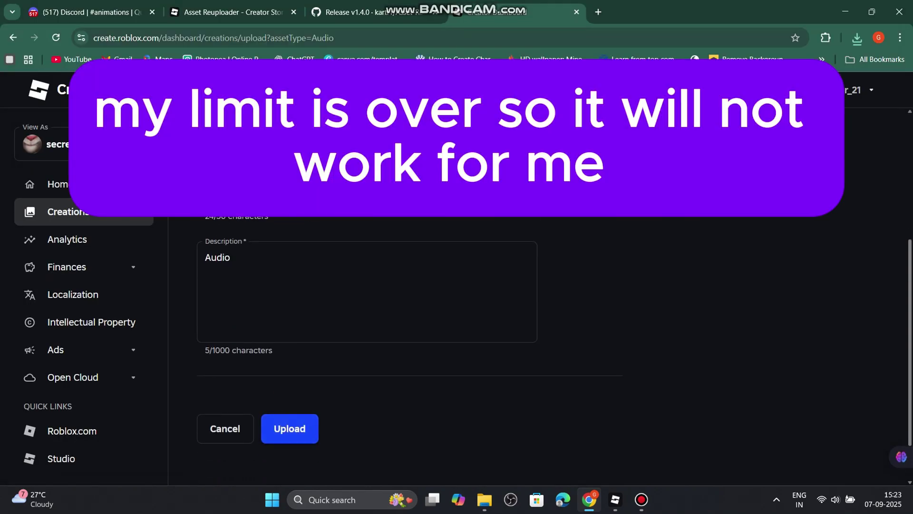
click(519, 192)
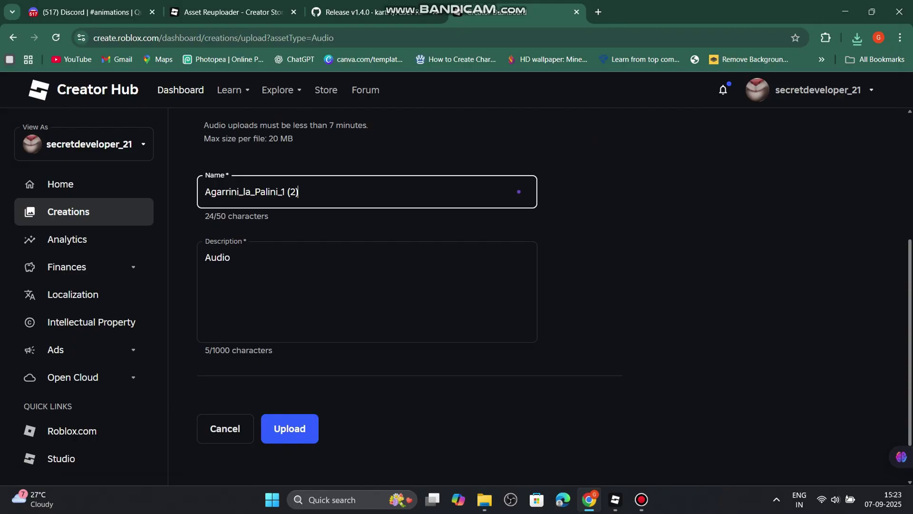
key(BackSpace)
key(BackSpace)
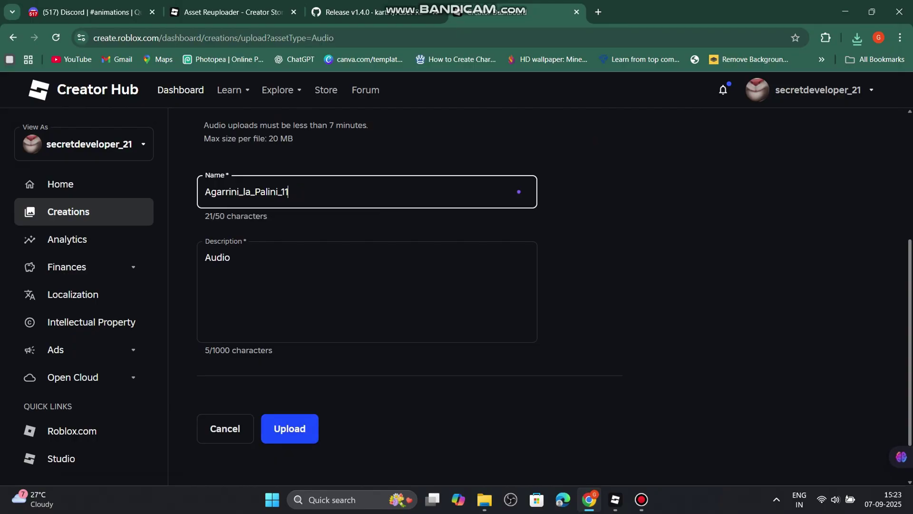
click(285, 429)
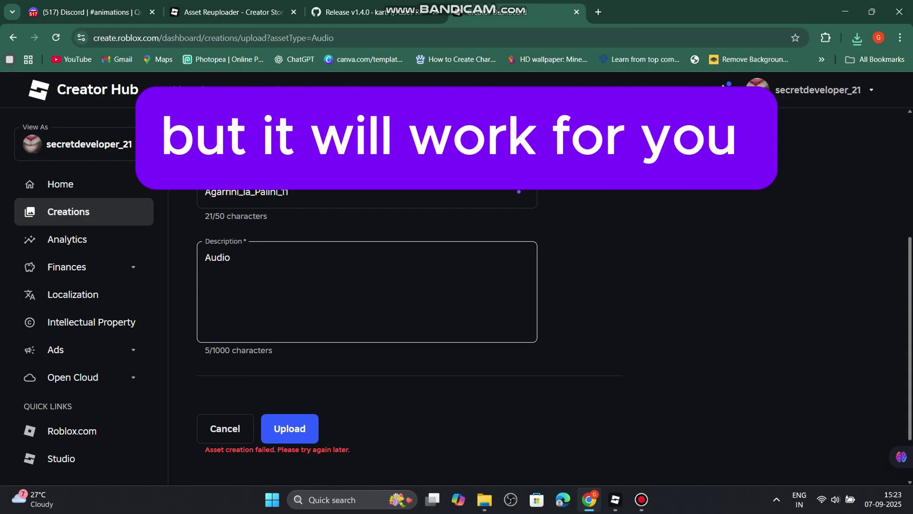
key(alt+Left)
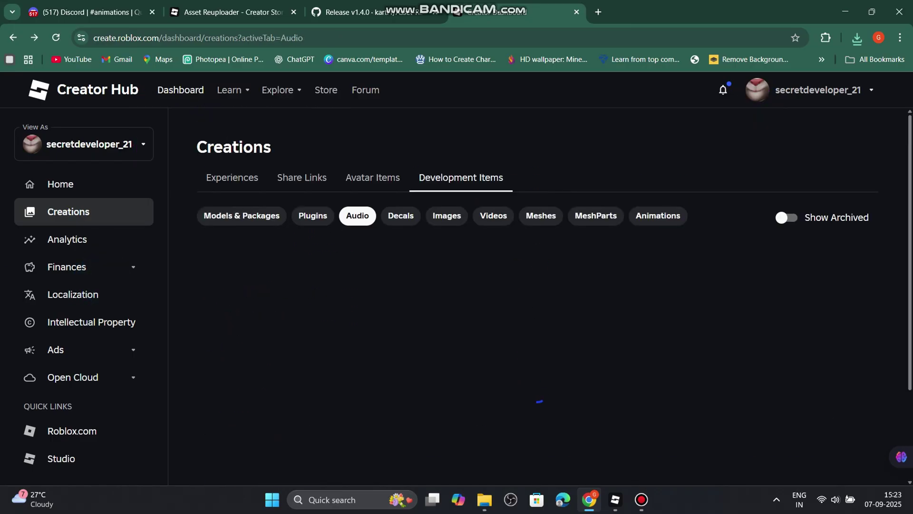
Step: Copy the asset ID of the Big Tung Tung sahur spawn audio from the audio creations list
scroll(537, 304, down, 3)
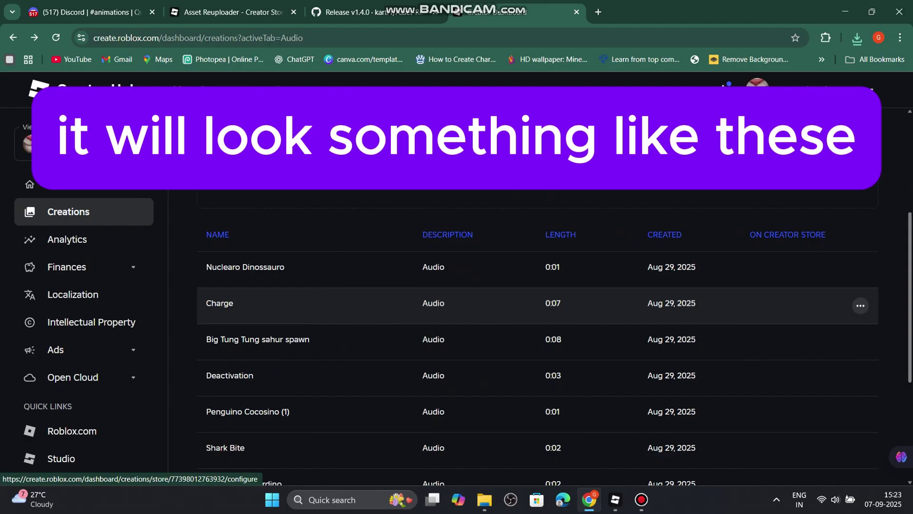
scroll(537, 305, down, 2)
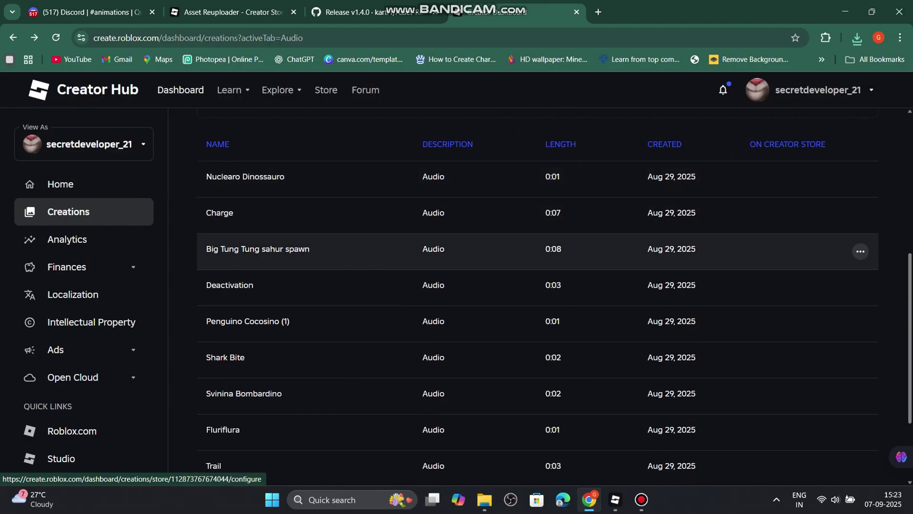
click(860, 251)
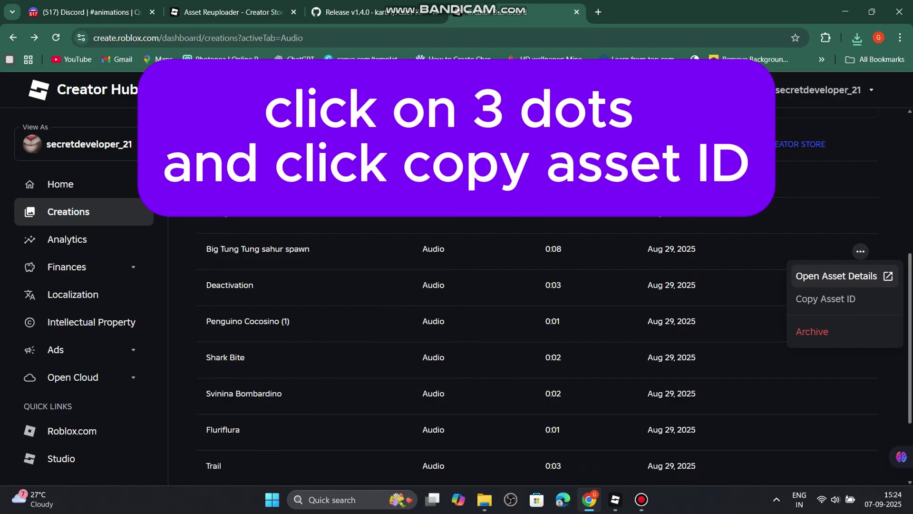
click(826, 298)
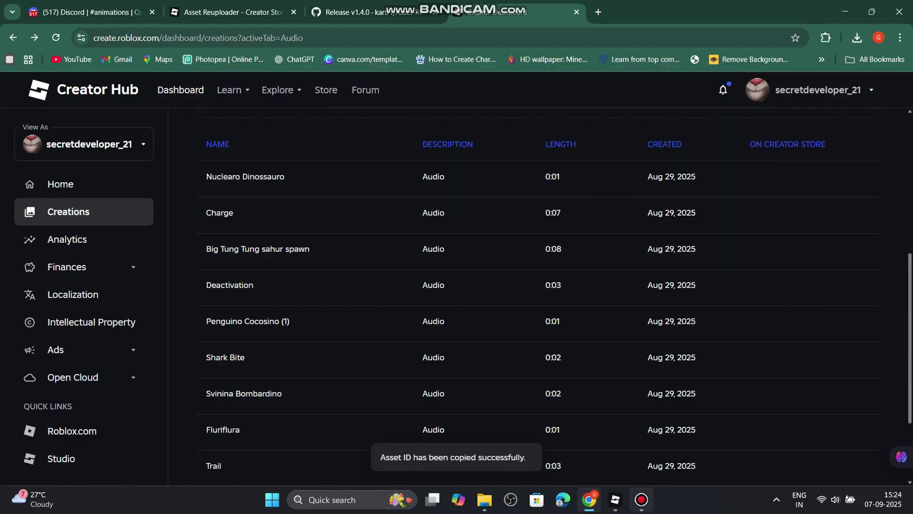
Step: Switch to Roblox Studio and select the Tung Tung Tung Sahur sound in the Animals folder under Sounds
click(615, 499)
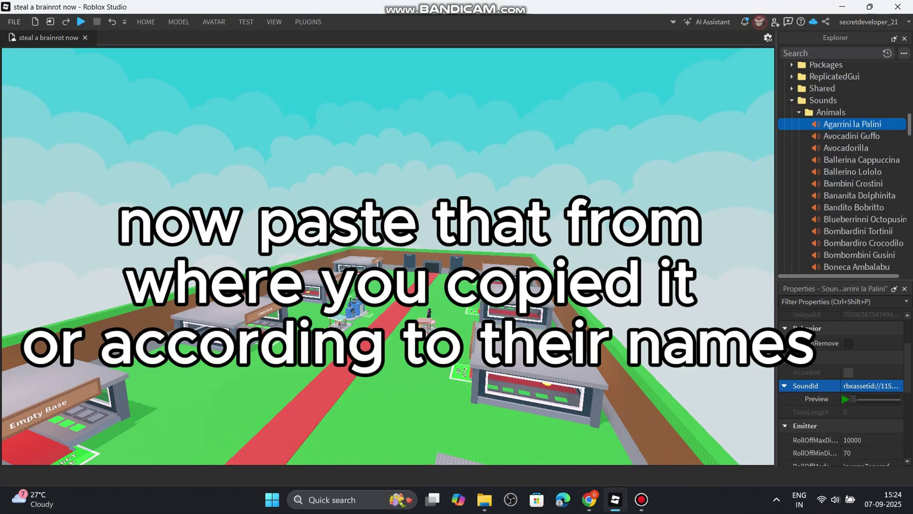
scroll(891, 209, down, 4)
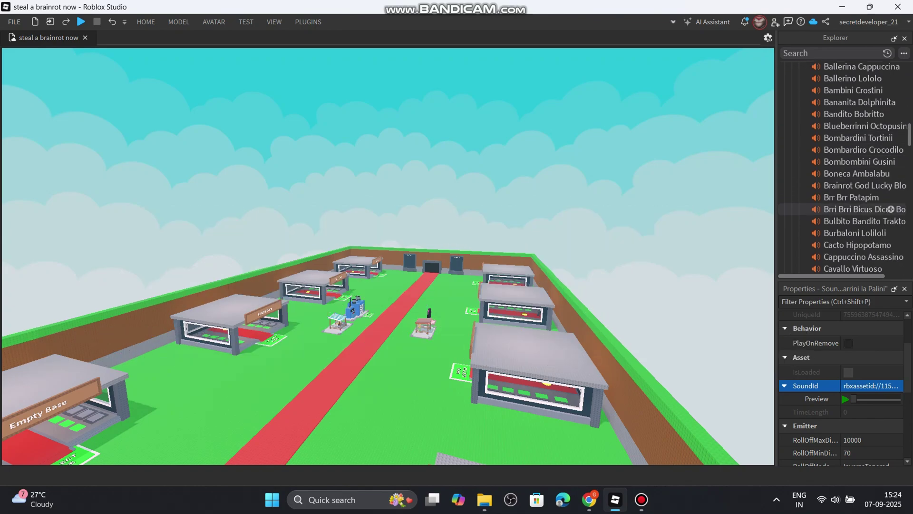
scroll(891, 210, down, 15)
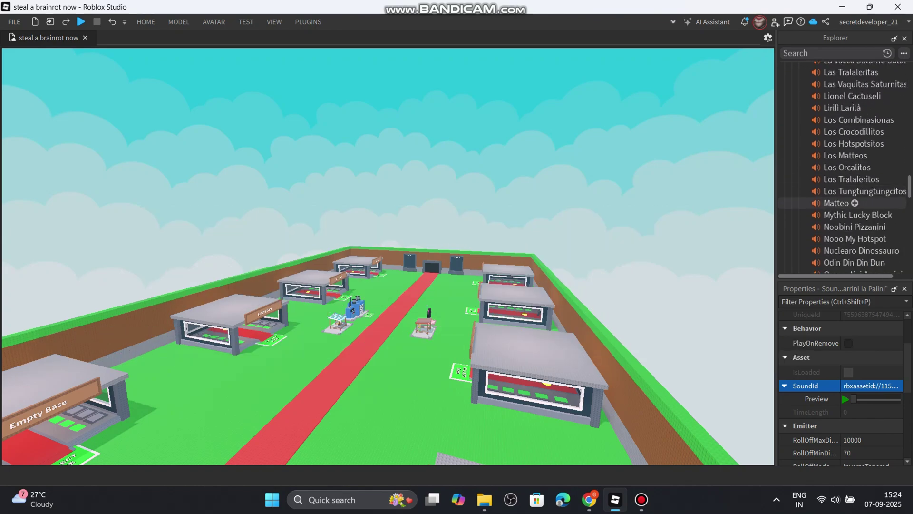
scroll(891, 202, down, 9)
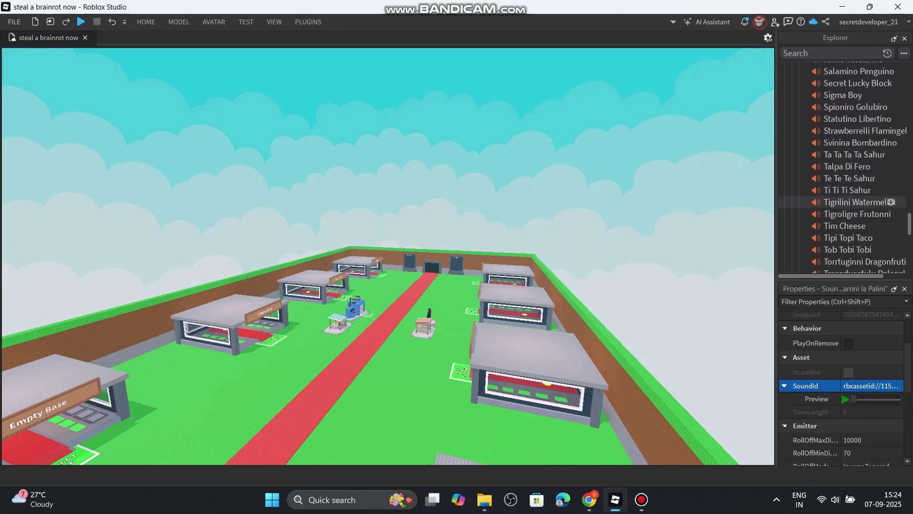
scroll(890, 205, down, 5)
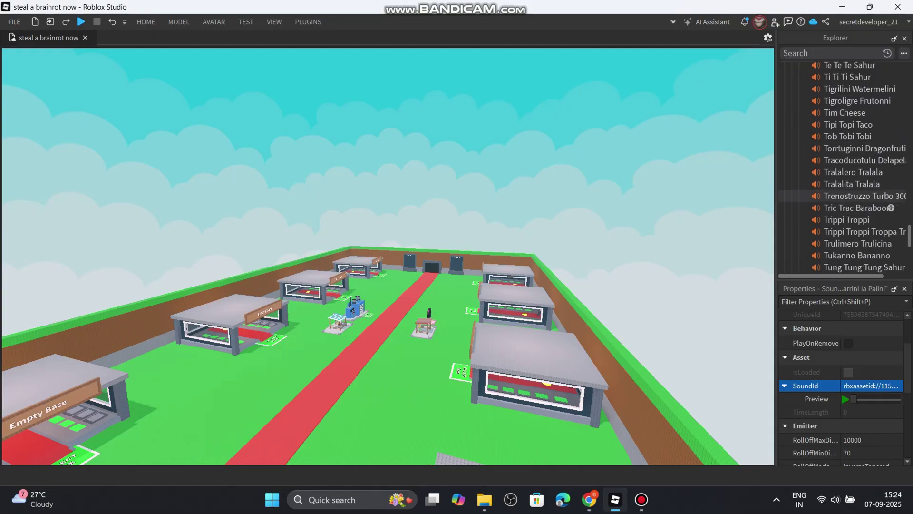
scroll(891, 208, down, 3)
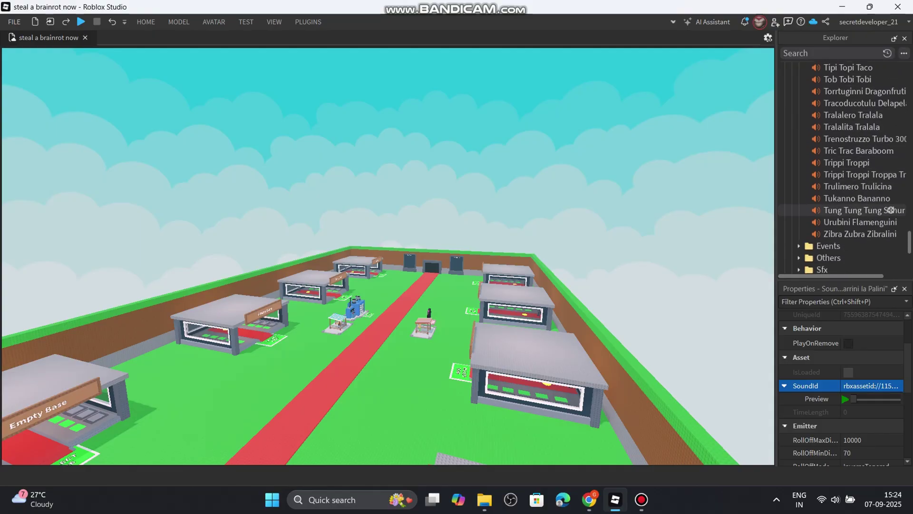
click(891, 210)
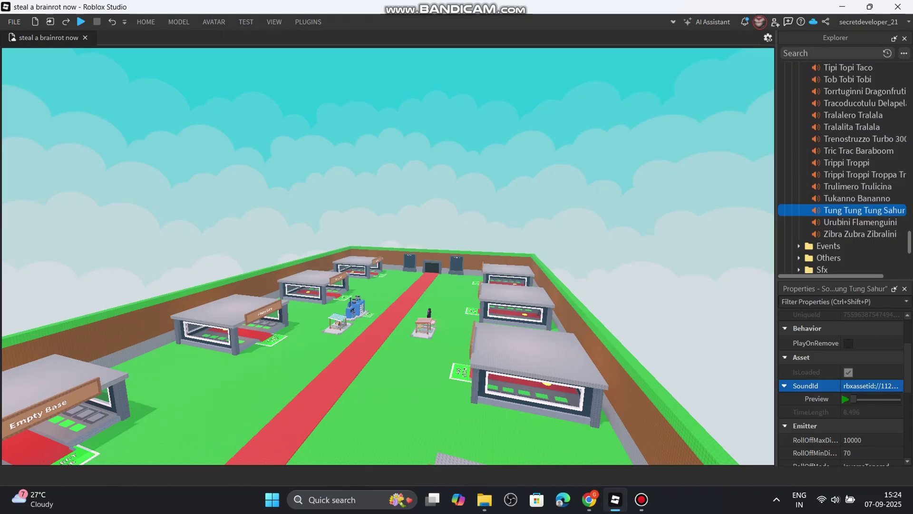
Step: Collapse the Sounds folder that holds the Animals sounds and return to the Workspace contents
right_drag(388, 257, 371, 266)
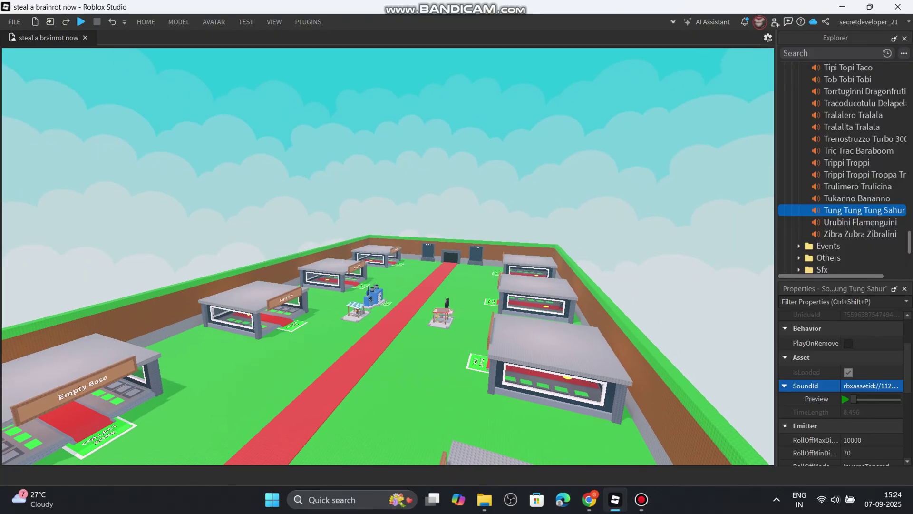
scroll(885, 128, up, 15)
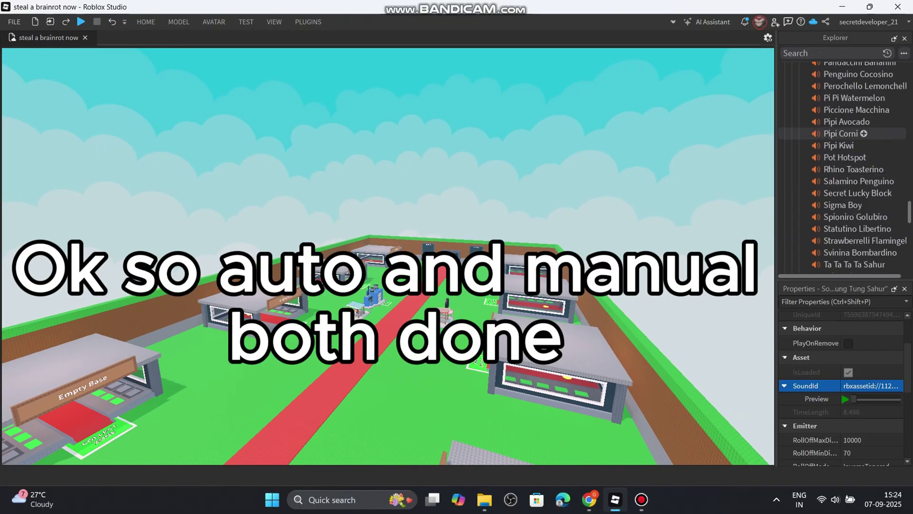
scroll(875, 139, down, 20)
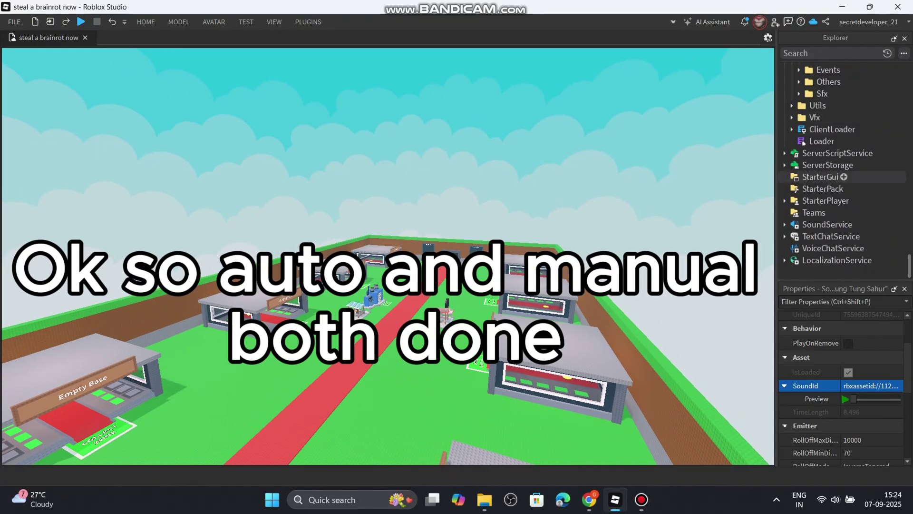
scroll(876, 183, up, 19)
scroll(842, 209, up, 15)
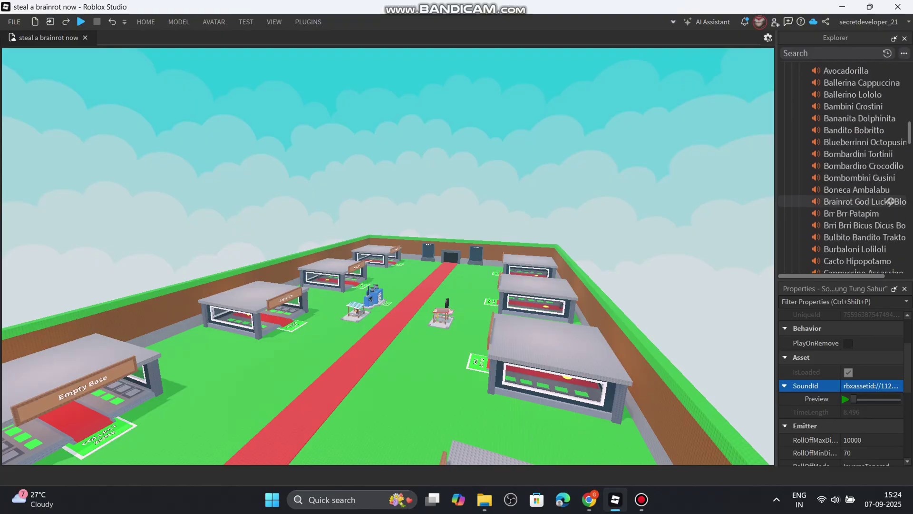
scroll(842, 200, down, 1)
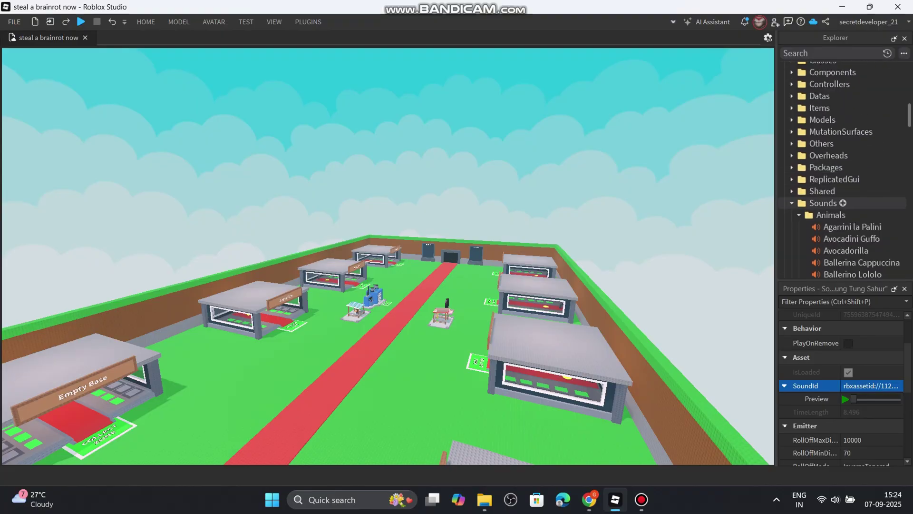
click(792, 203)
scroll(842, 124, up, 10)
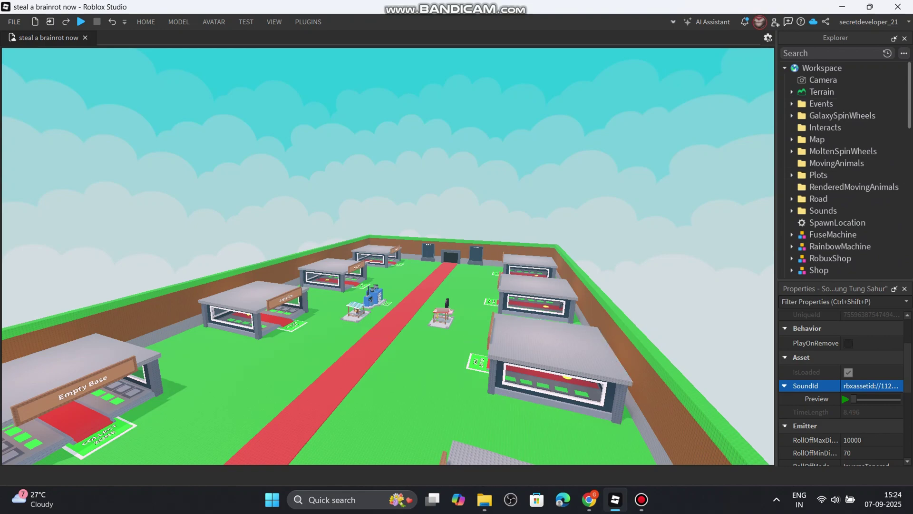
Step: Switch to Discord in Chrome, view the karfr-auto-spoofer channel and the kartfr server's links channel, and return to Quartz Game Studio
click(588, 499)
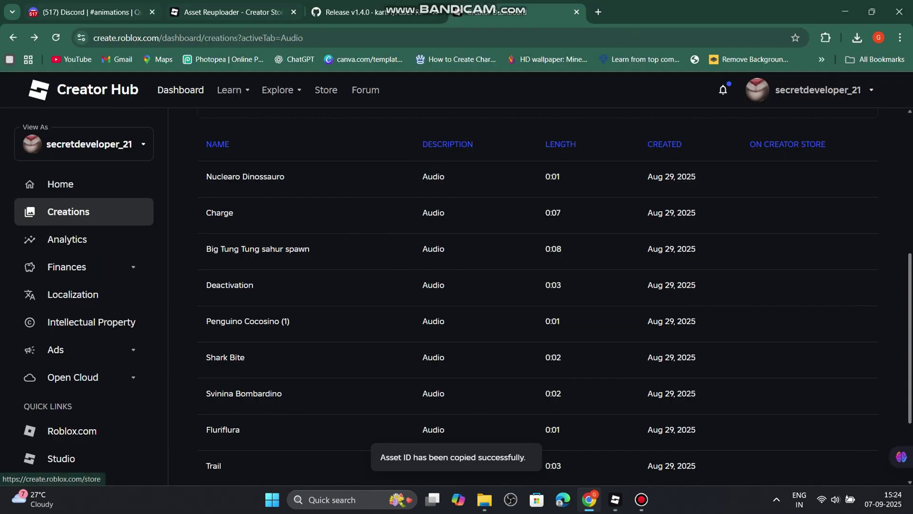
click(95, 12)
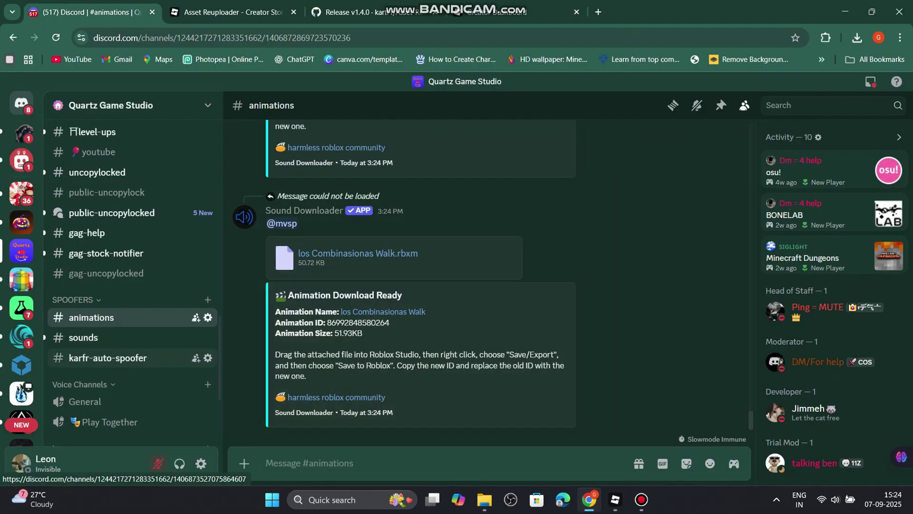
click(108, 358)
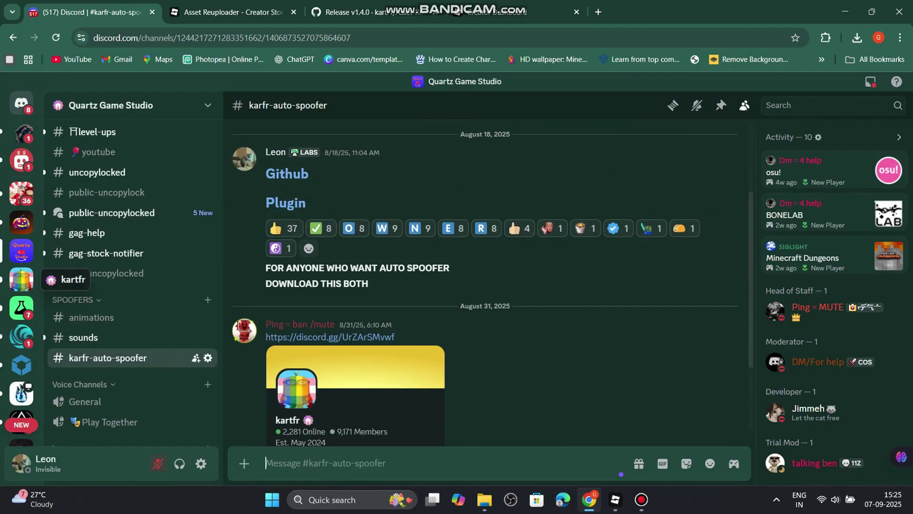
click(21, 279)
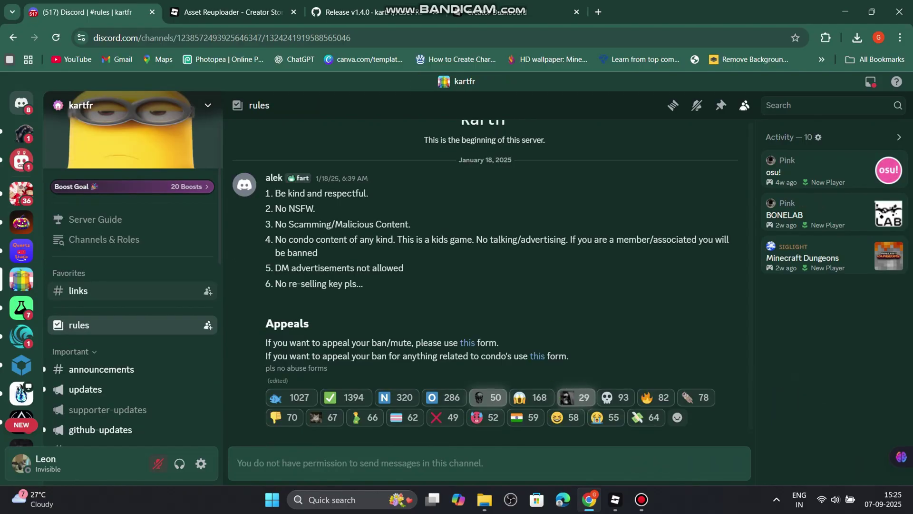
click(78, 290)
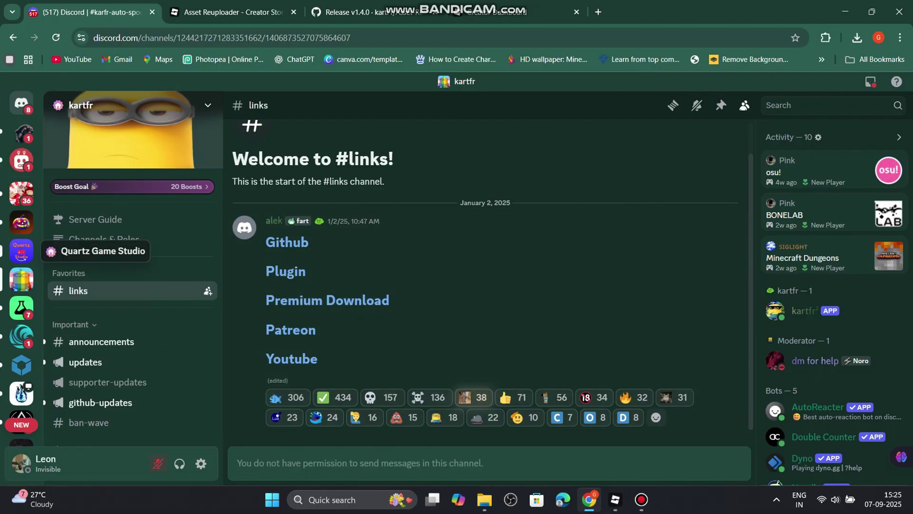
click(21, 251)
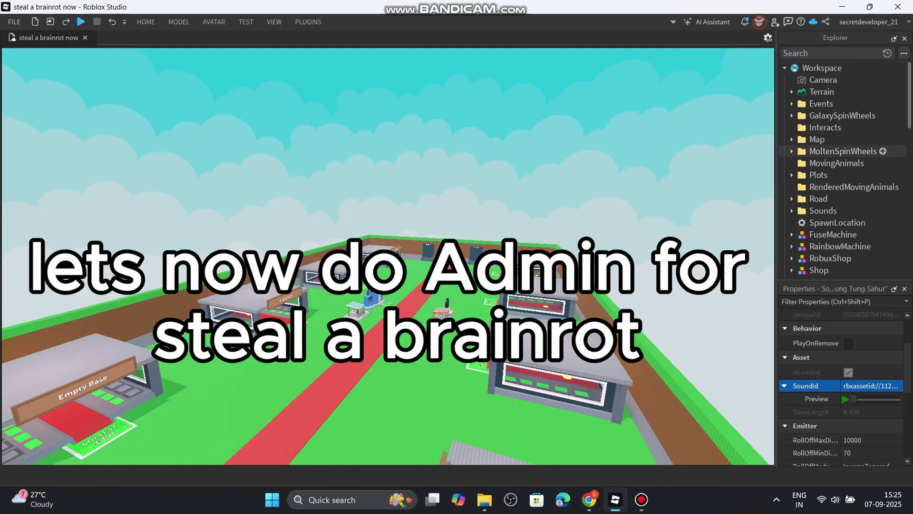
Step: Back in Roblox Studio, search the Explorer for config and open the Config script under CommandsService
key(w)
right_drag(388, 257, 459, 243)
key(a)
key(a)
click(825, 53)
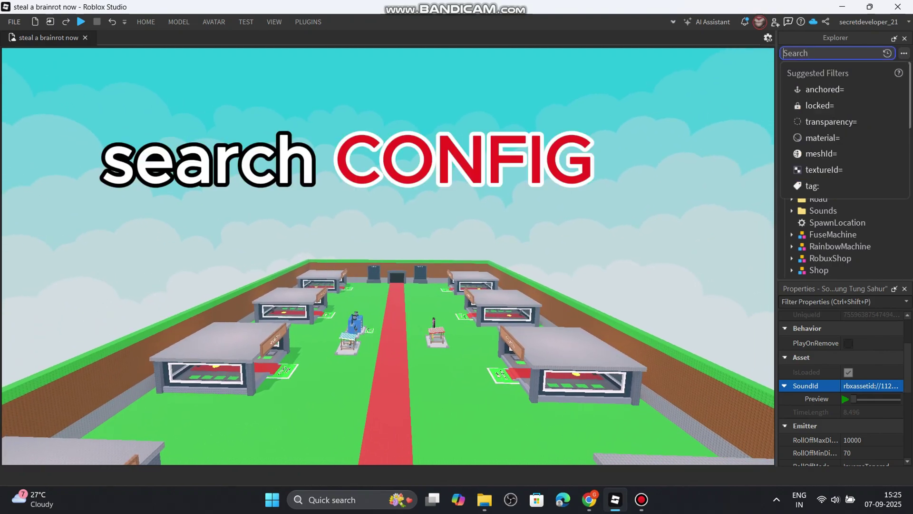
text(config)
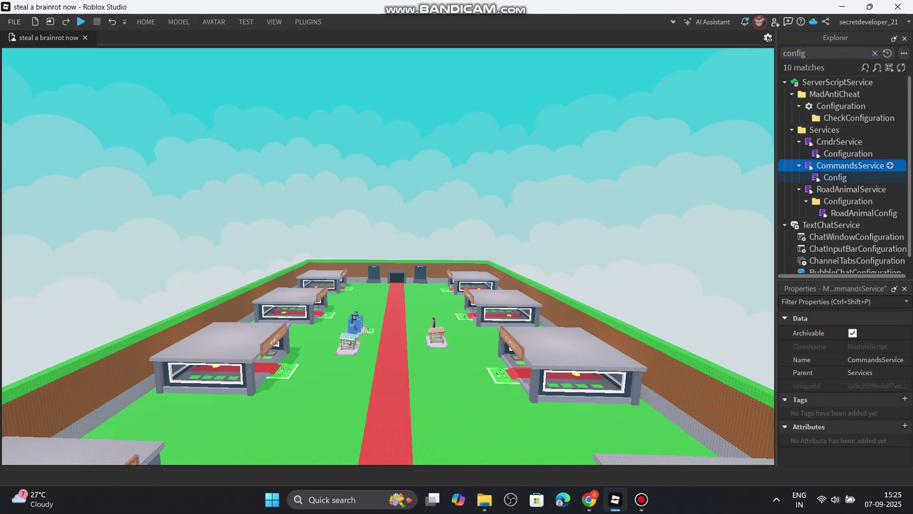
click(835, 177)
double_click(835, 176)
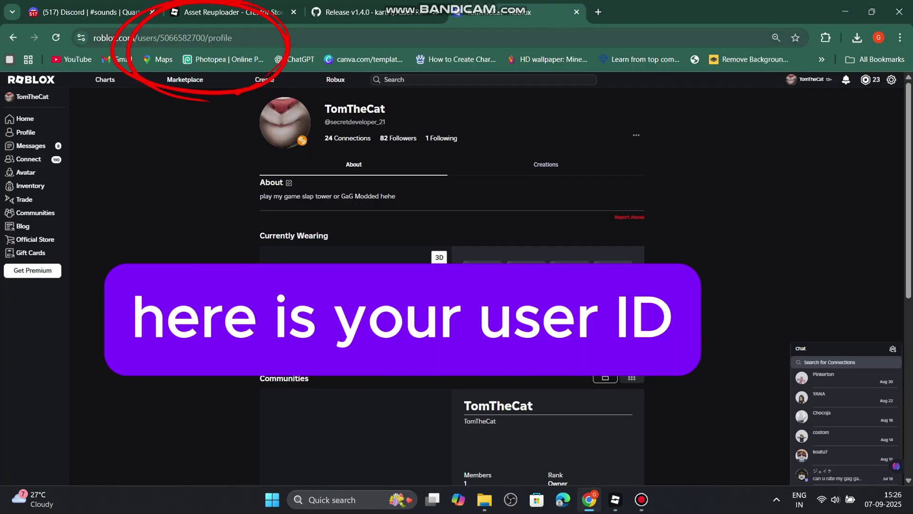
Step: Copy the account's user ID from the Roblox profile address in Chrome and enter it as the first AllowedUserIds entry in the Config script
double_click(185, 38)
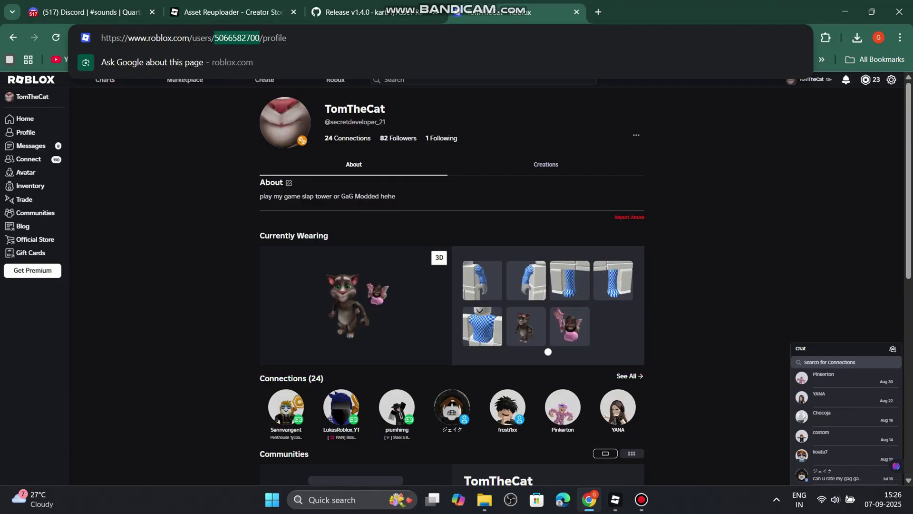
key(alt+Tab)
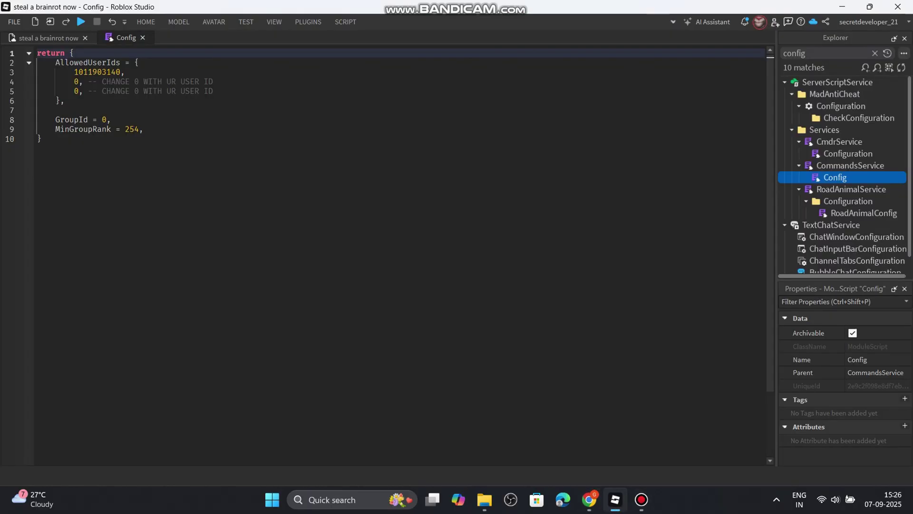
double_click(98, 72)
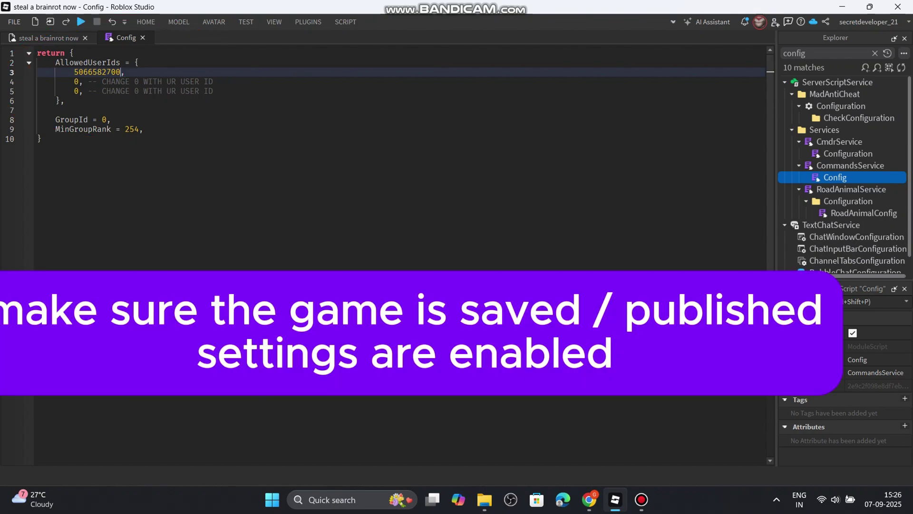
Step: Start a playtest of the game and open the Cmdr admin console
key(F5)
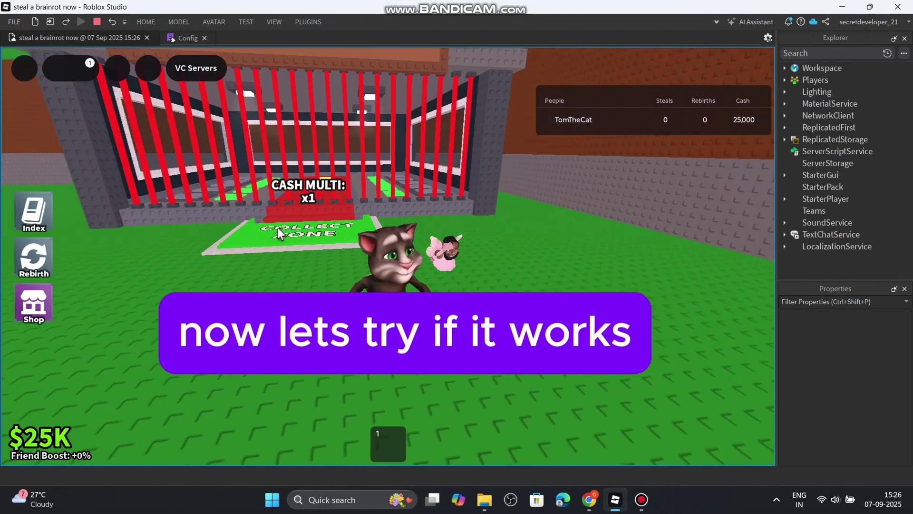
right_drag(278, 227, 277, 228)
key(w)
key(s)
key(F2)
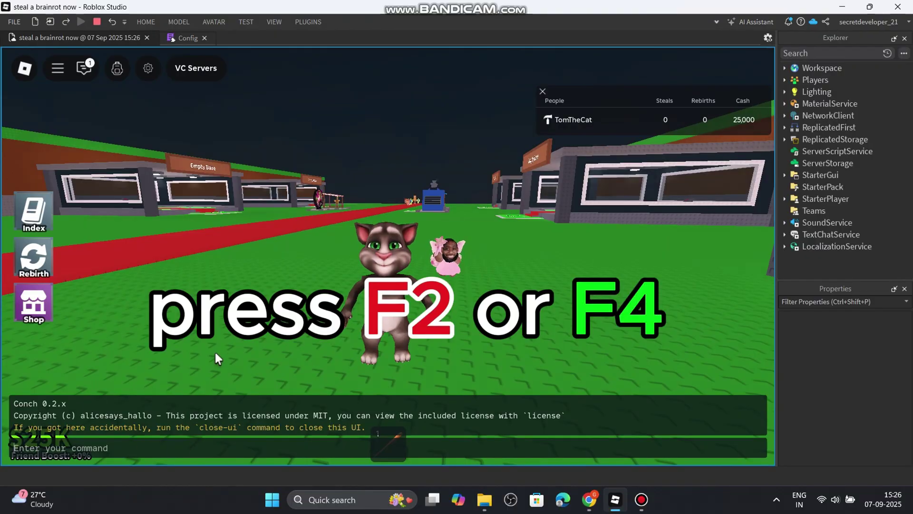
key(F2)
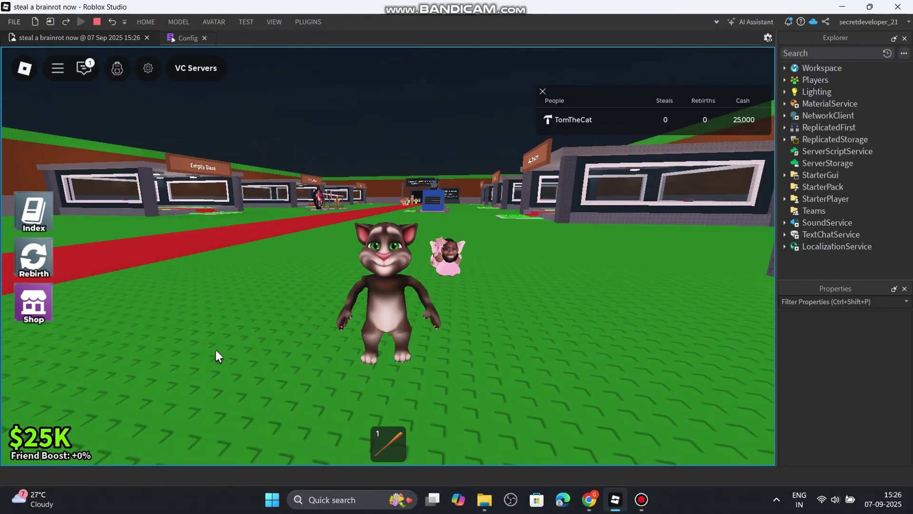
key(F4)
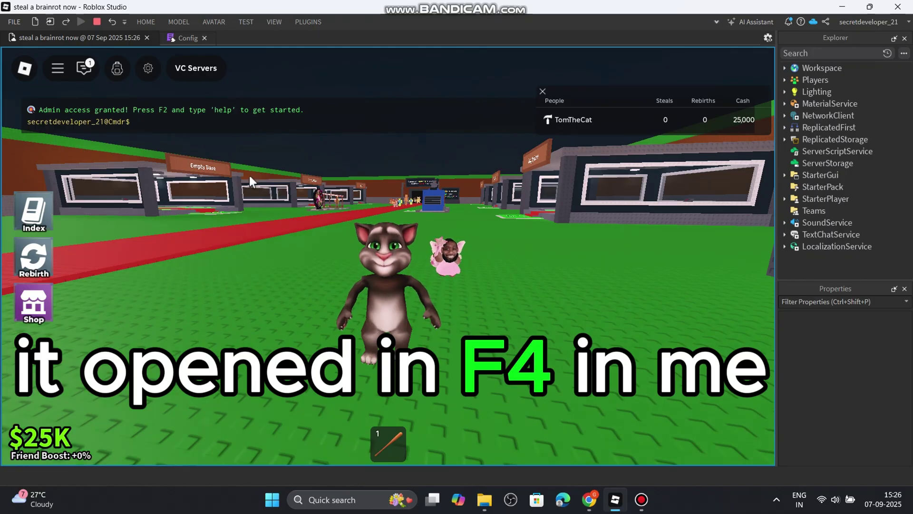
Step: Run the spawnroadbrainrot command for Strawberrelli Flamingelli with the Bloodrot mutation
text(spaw)
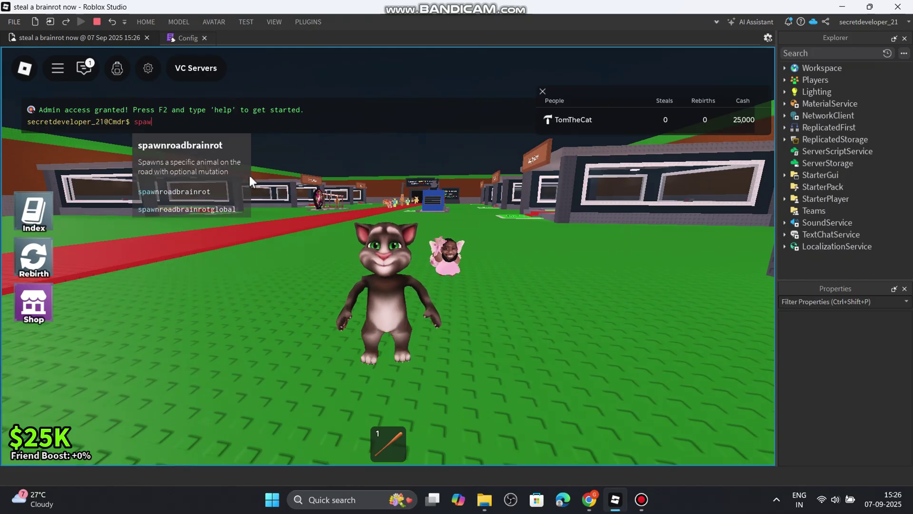
key(Tab)
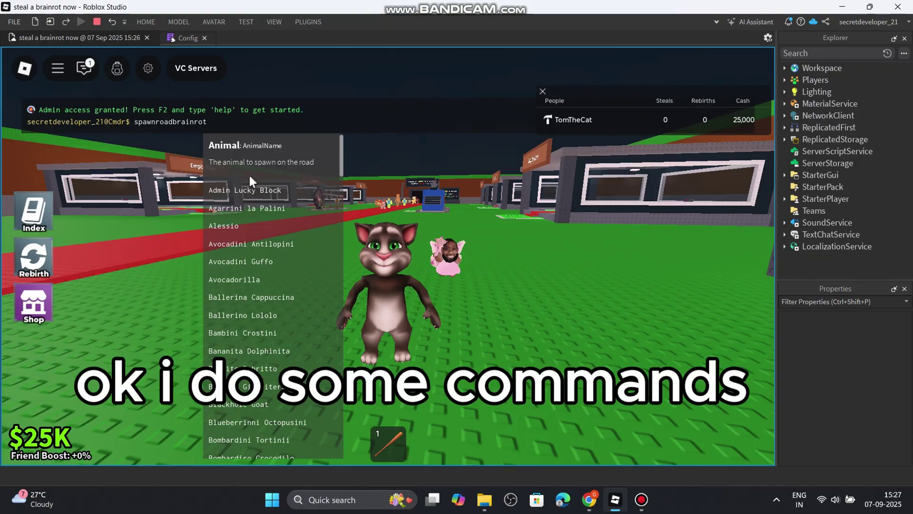
text(str)
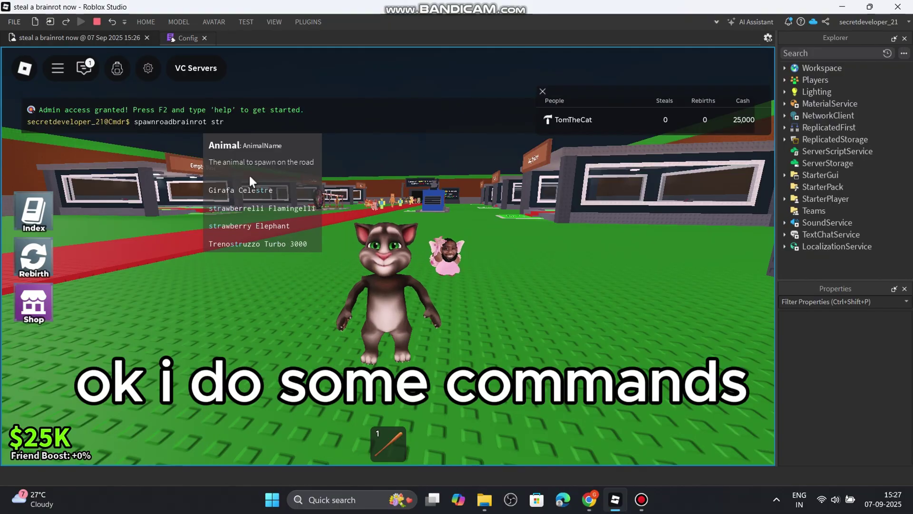
text(a)
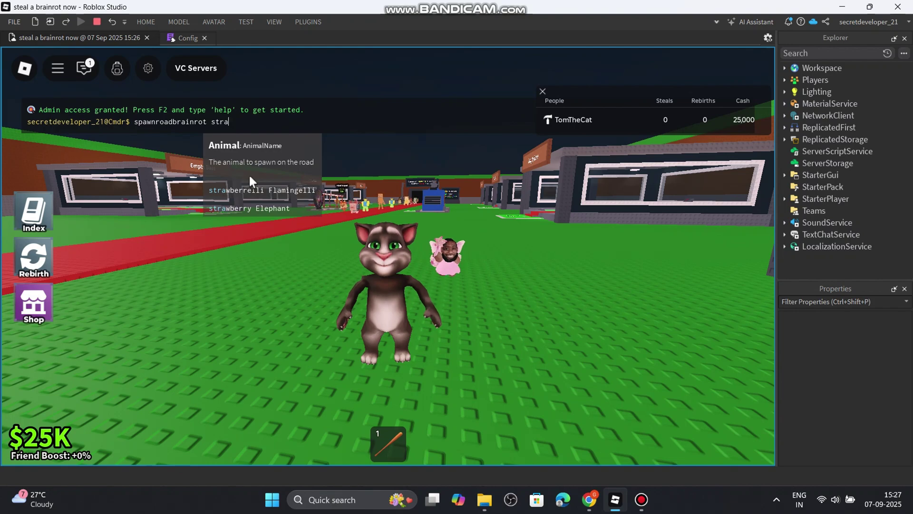
key(Tab)
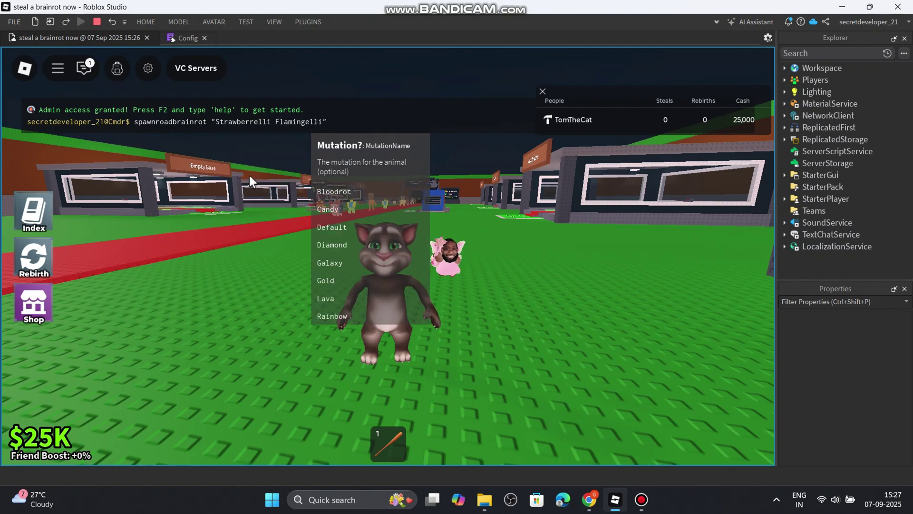
key(Tab)
key(Return)
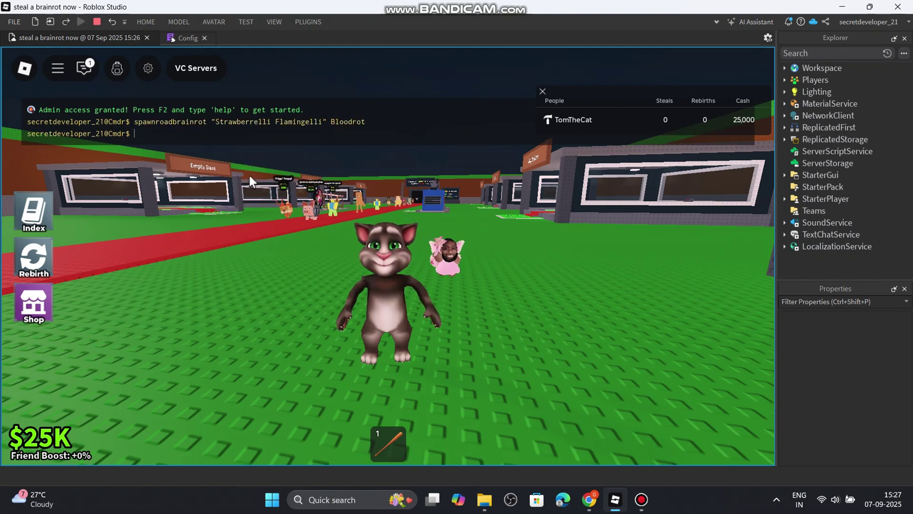